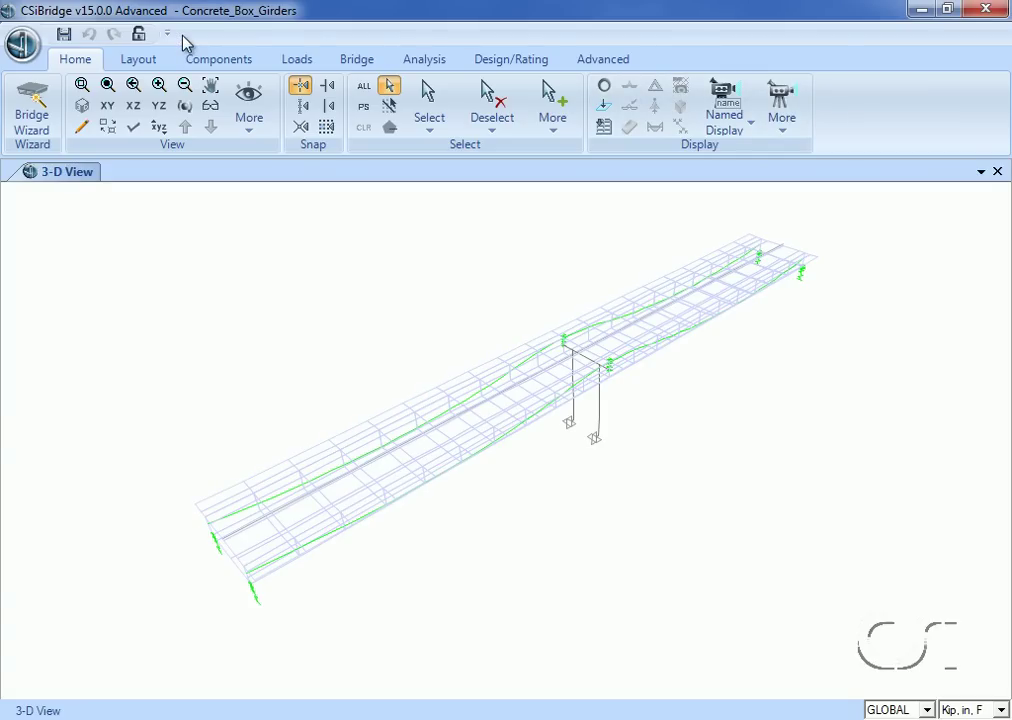
Review the prestress tendons assigned to bridge object BOBJ1 and examine the tendon data of TEN2
left_click(358, 60)
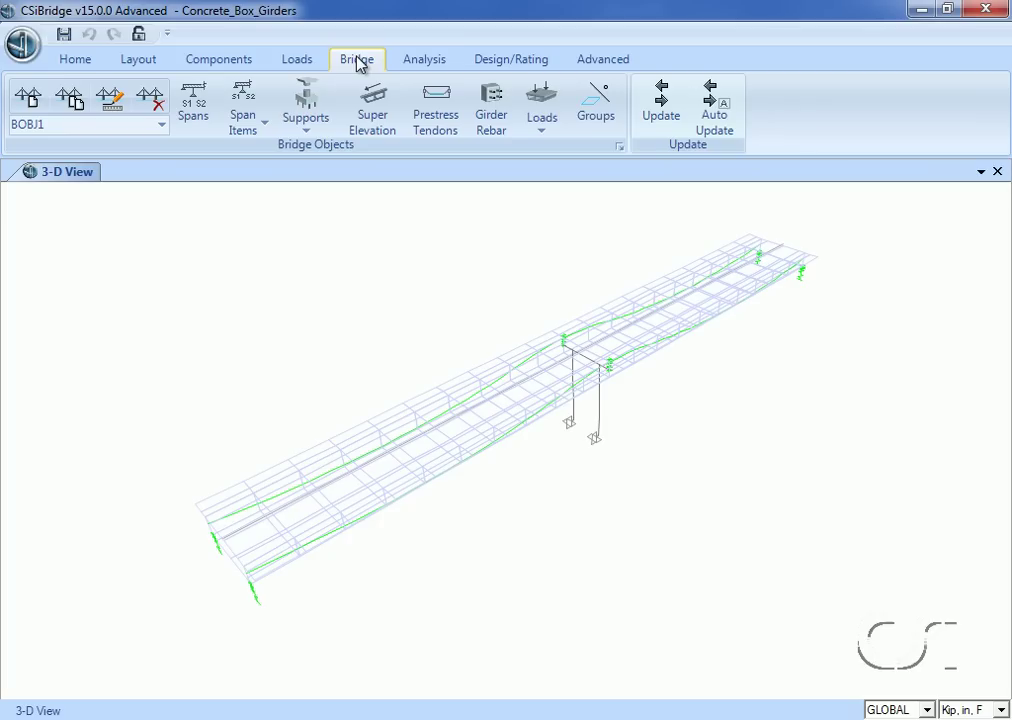
left_click(432, 117)
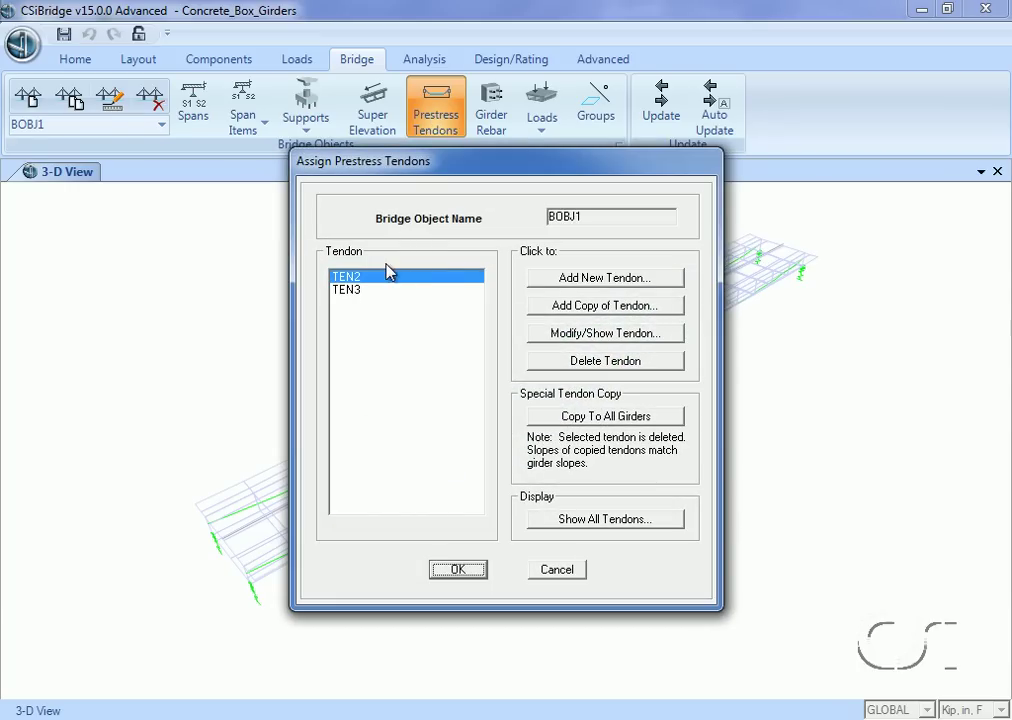
left_click(374, 291)
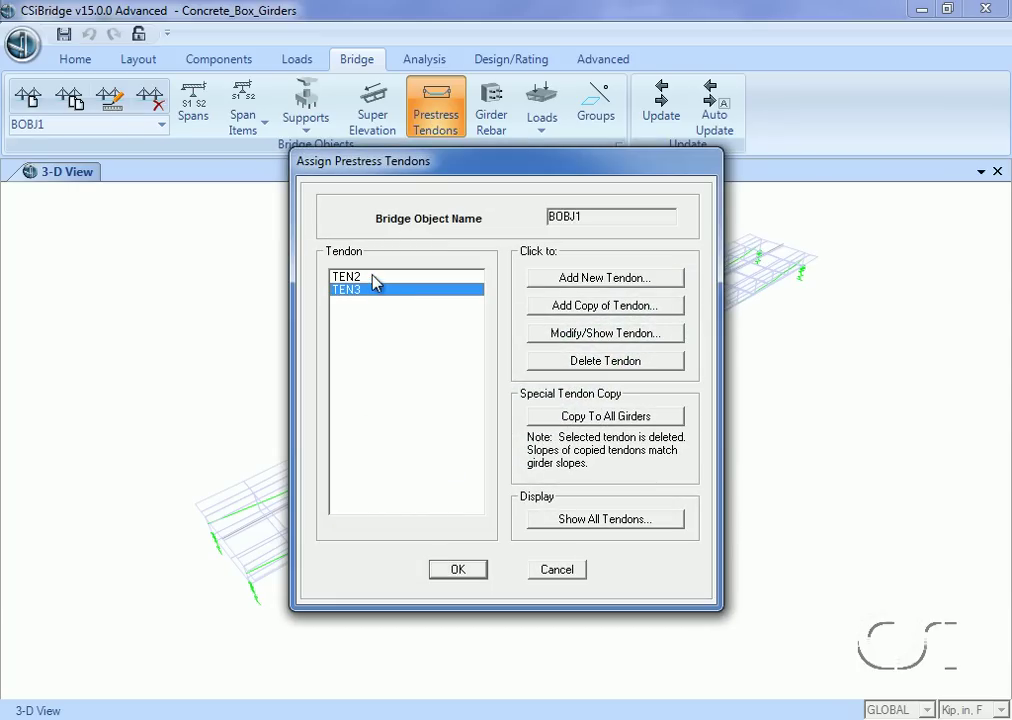
left_click(373, 277)
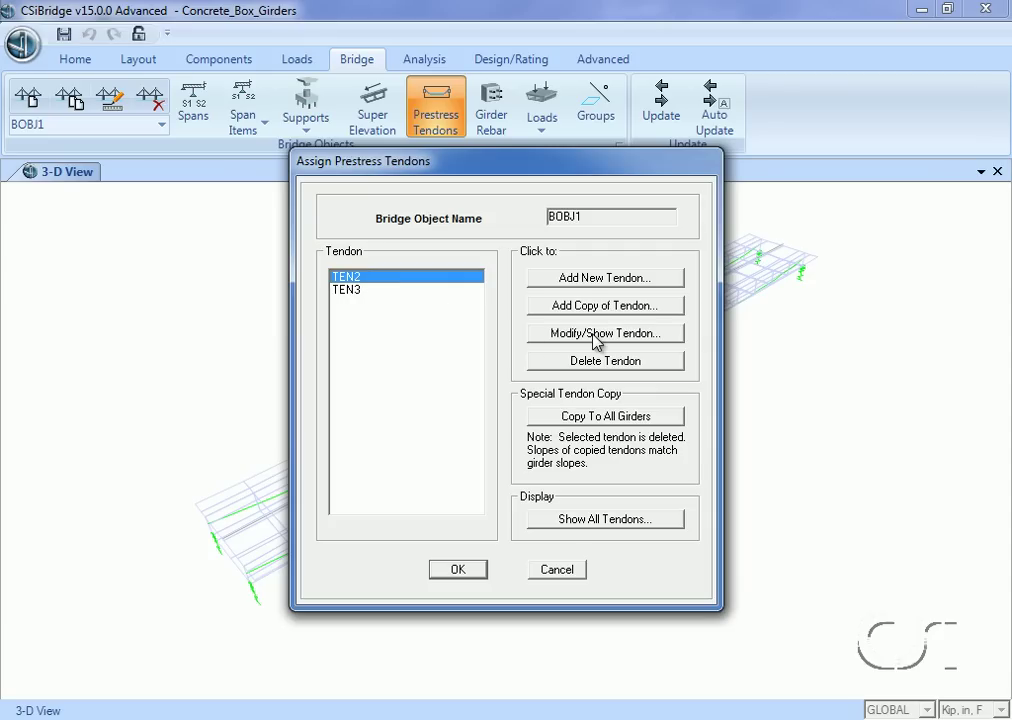
left_click(594, 334)
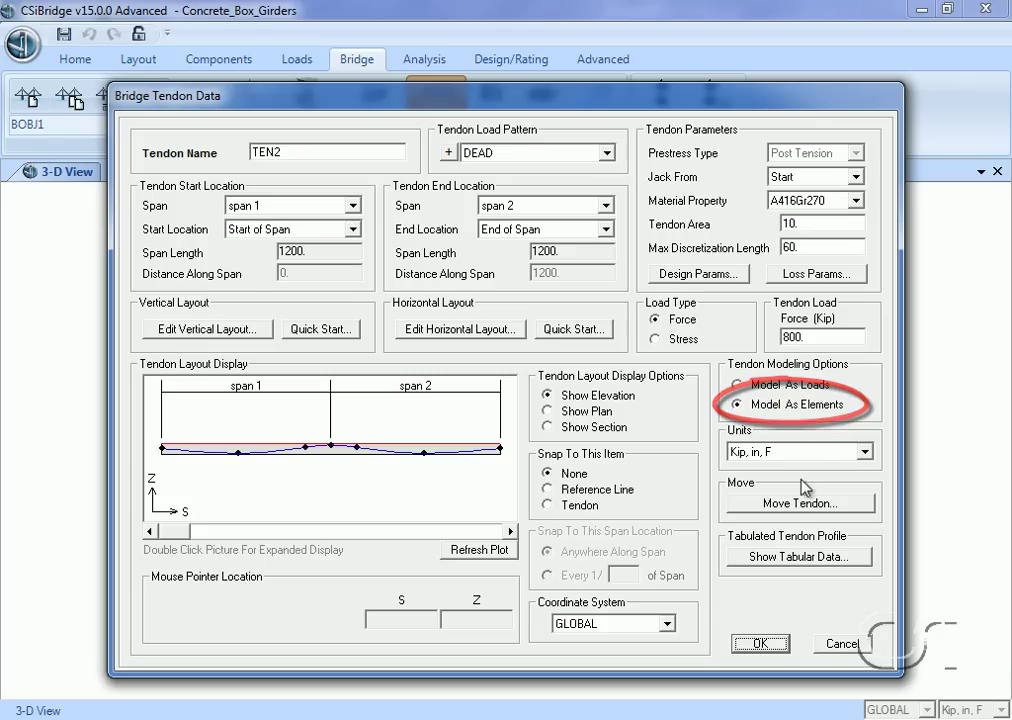
left_click(762, 644)
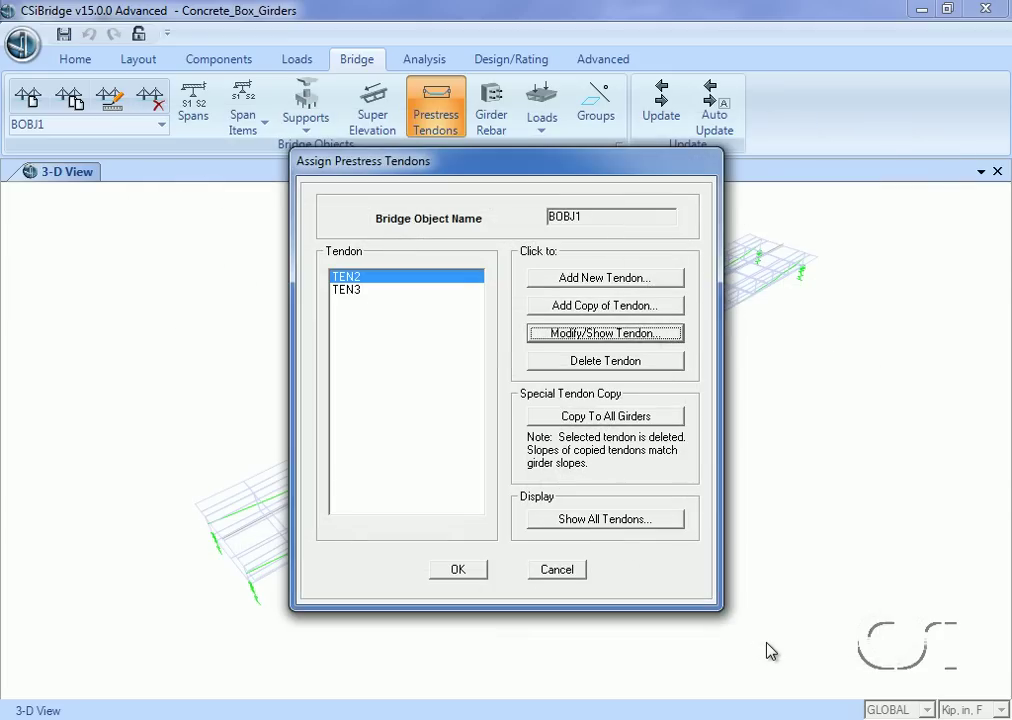
Display the layout of all tendons and inspect their position in the section along the spans, closing the tendon assignment
left_click(598, 524)
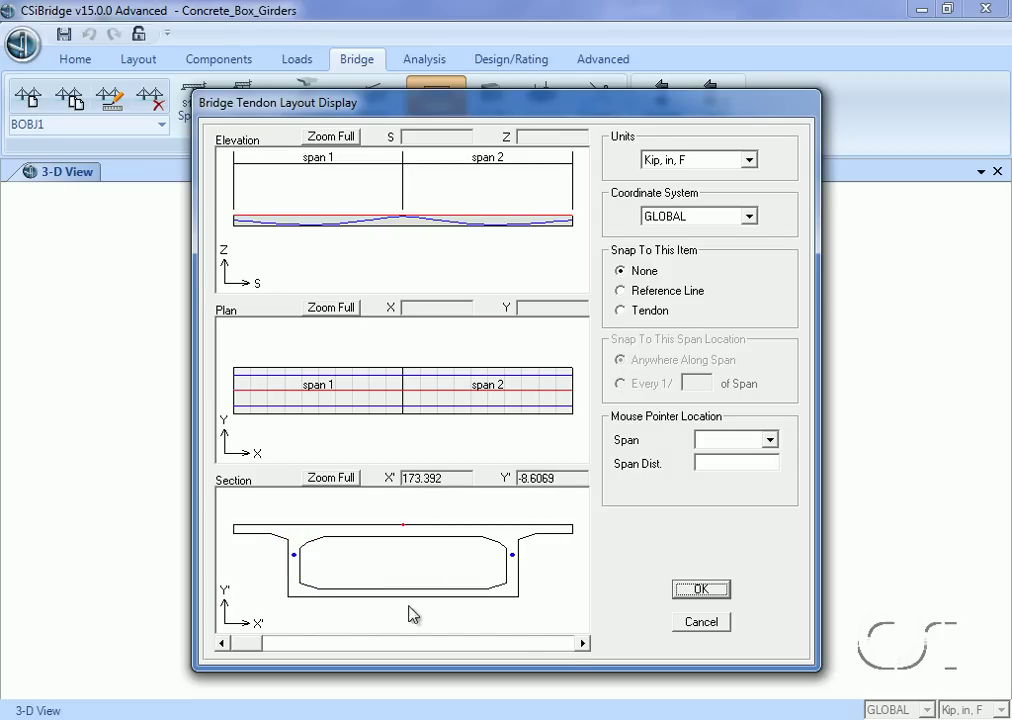
left_click(584, 643)
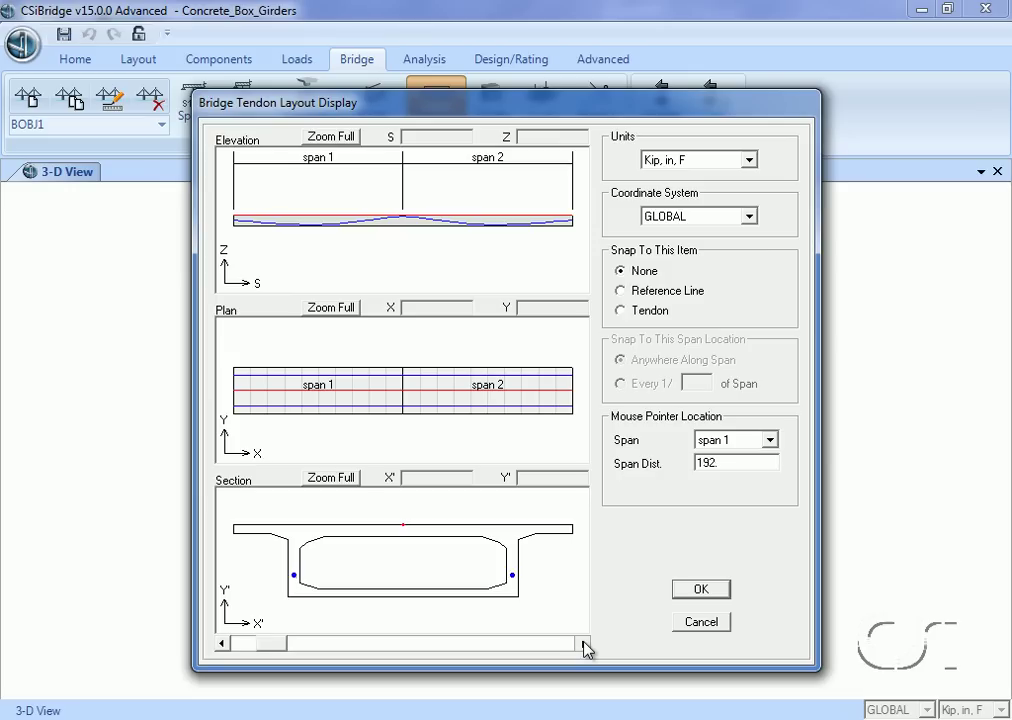
left_click_drag(584, 643, 584, 643)
left_click(711, 593)
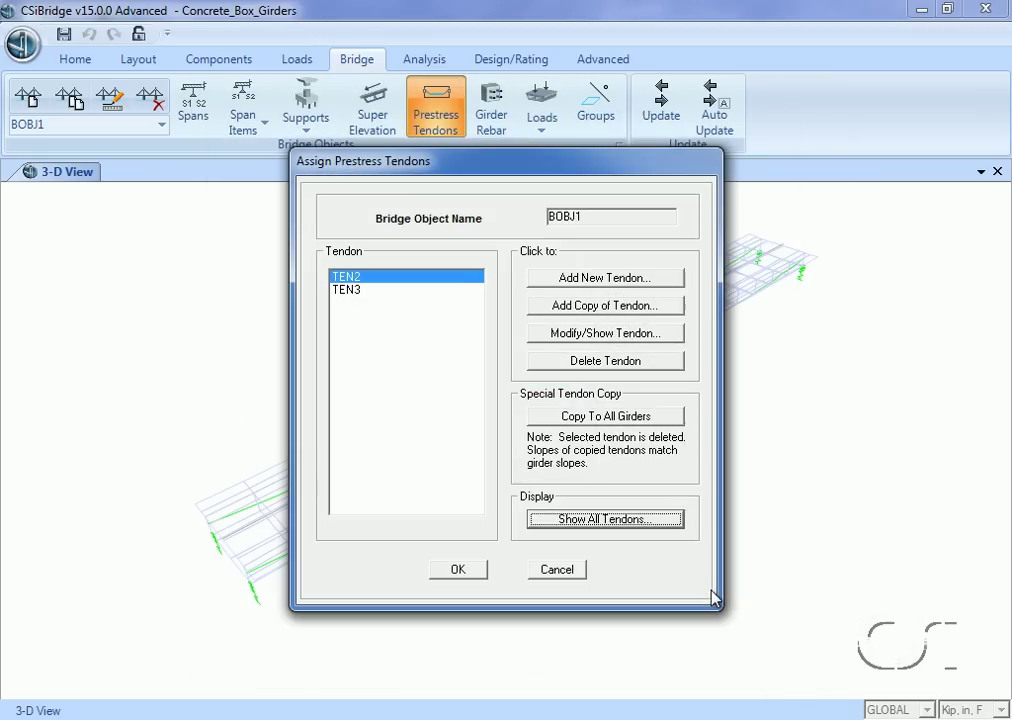
left_click(458, 570)
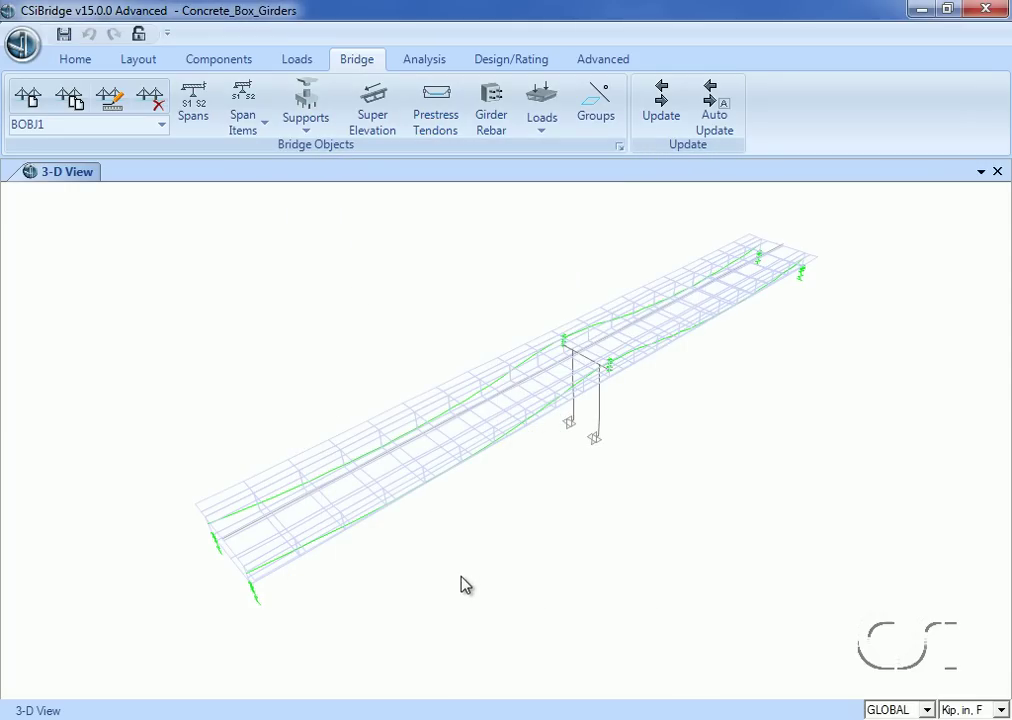
Check the list of defined load cases and run the analysis of the bridge model
left_click(407, 64)
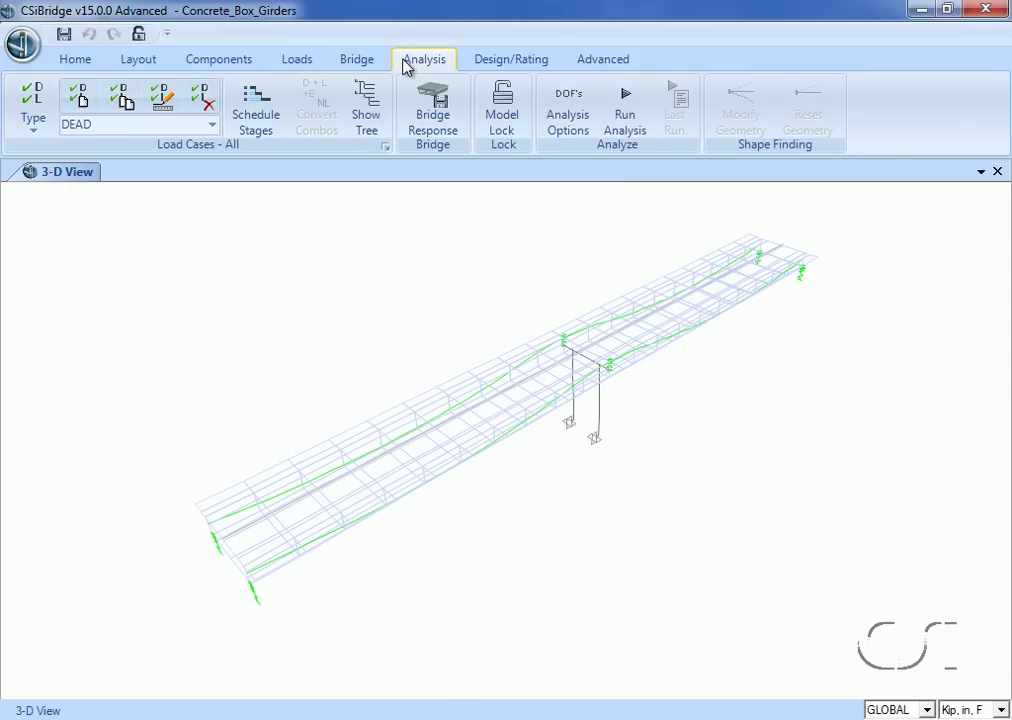
left_click(214, 125)
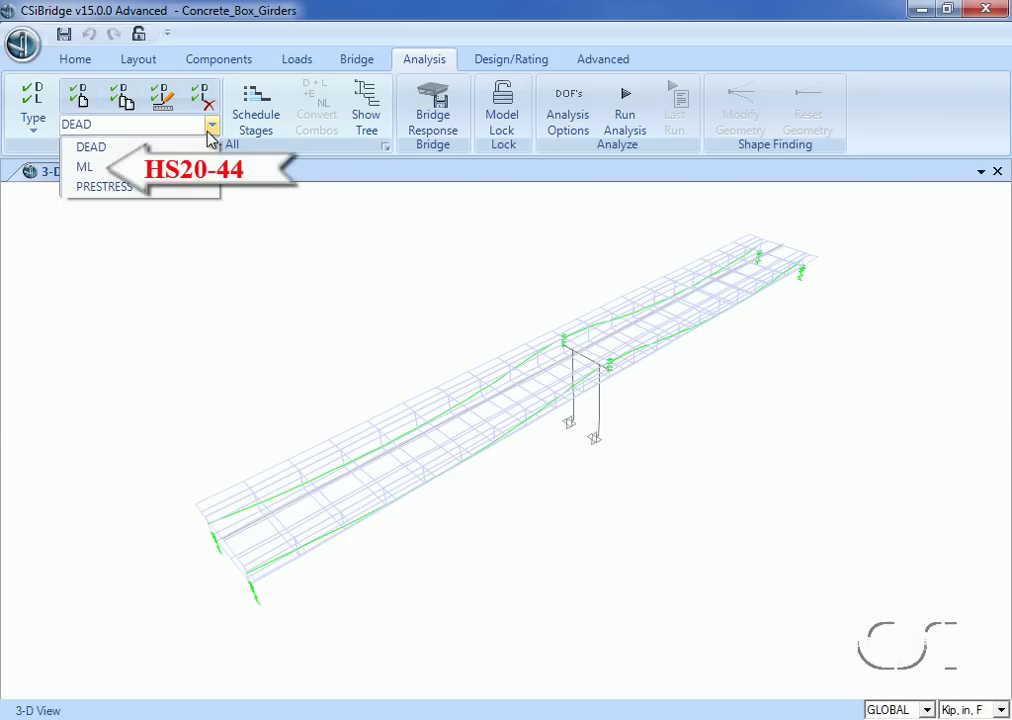
left_click(624, 105)
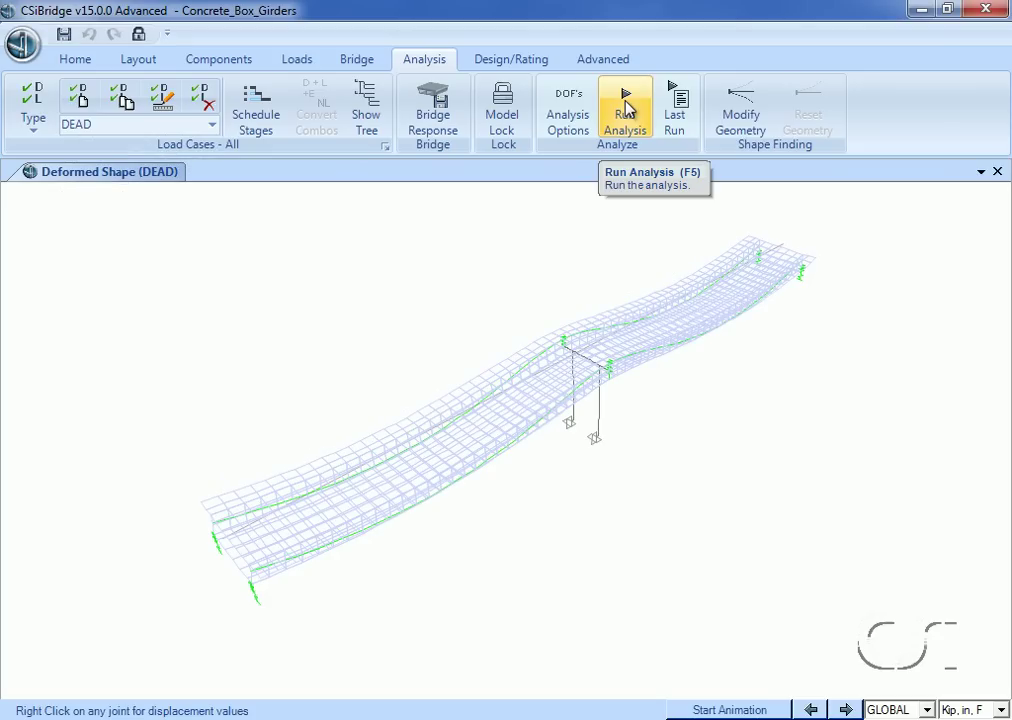
Set the superstructure design code preference to AASHTO LRFD 2007
left_click(524, 62)
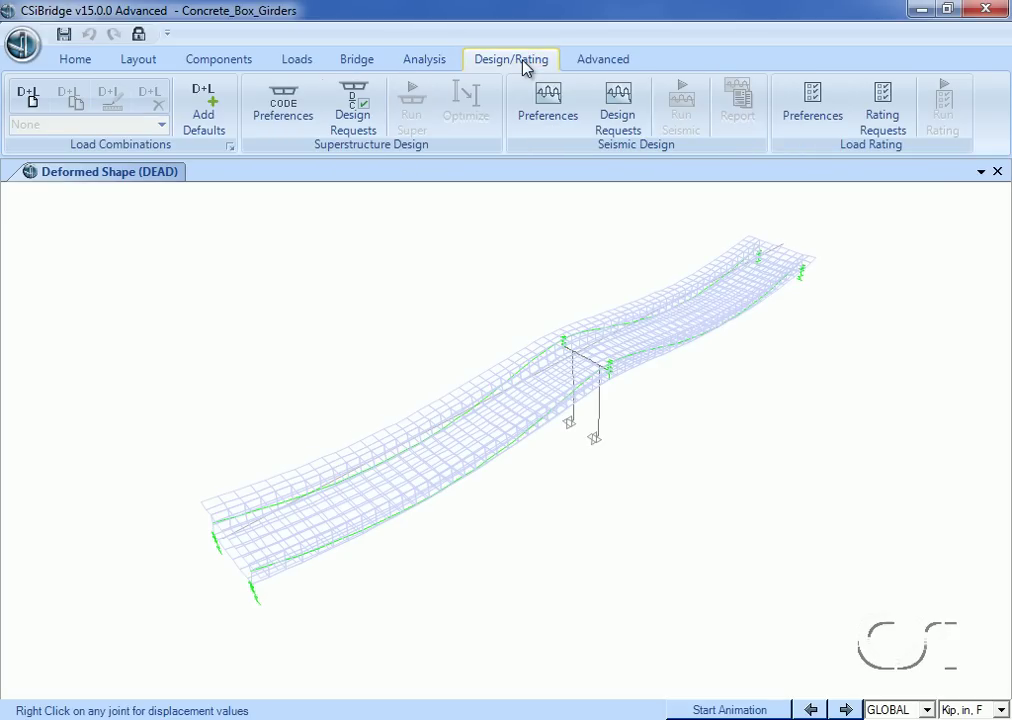
left_click(305, 118)
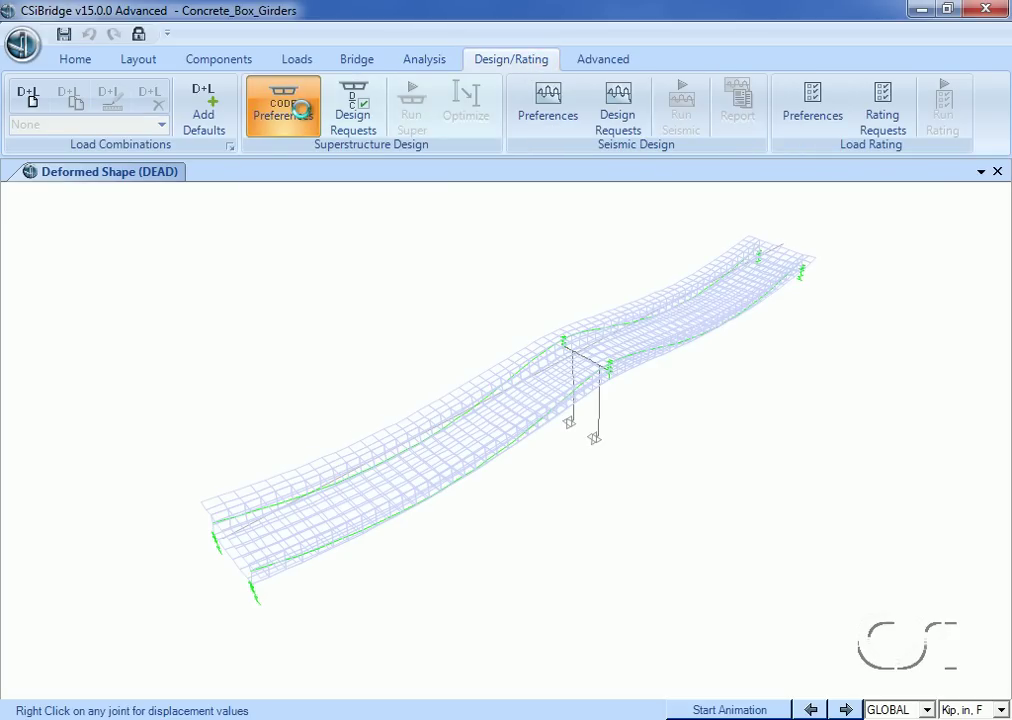
left_click(515, 234)
left_click(515, 236)
left_click(594, 238)
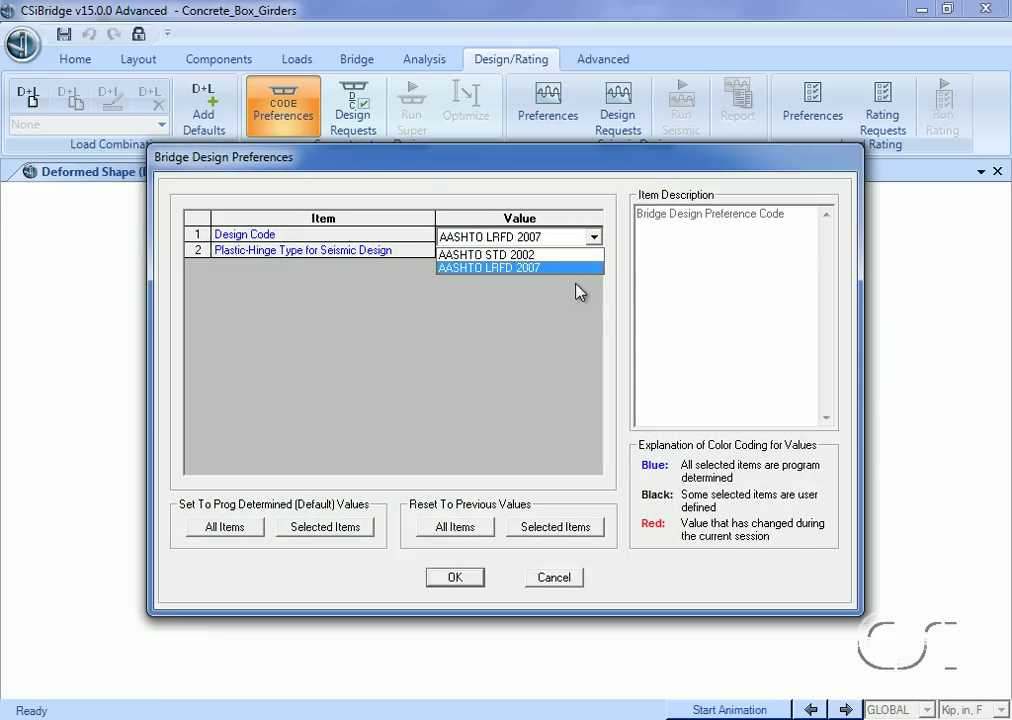
left_click(519, 269)
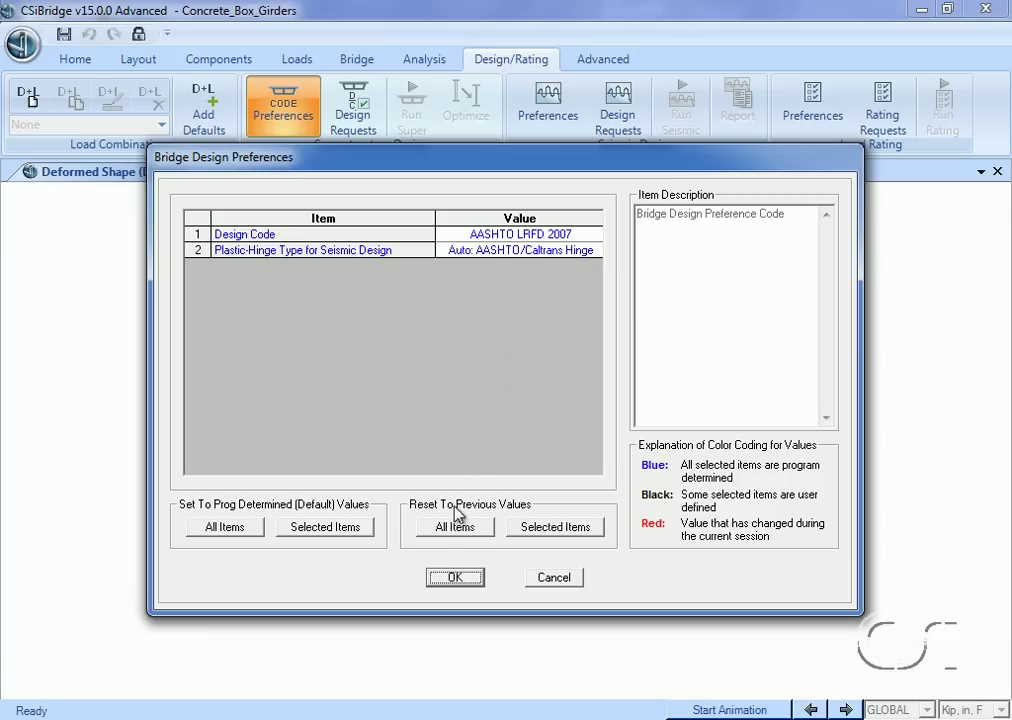
left_click(454, 579)
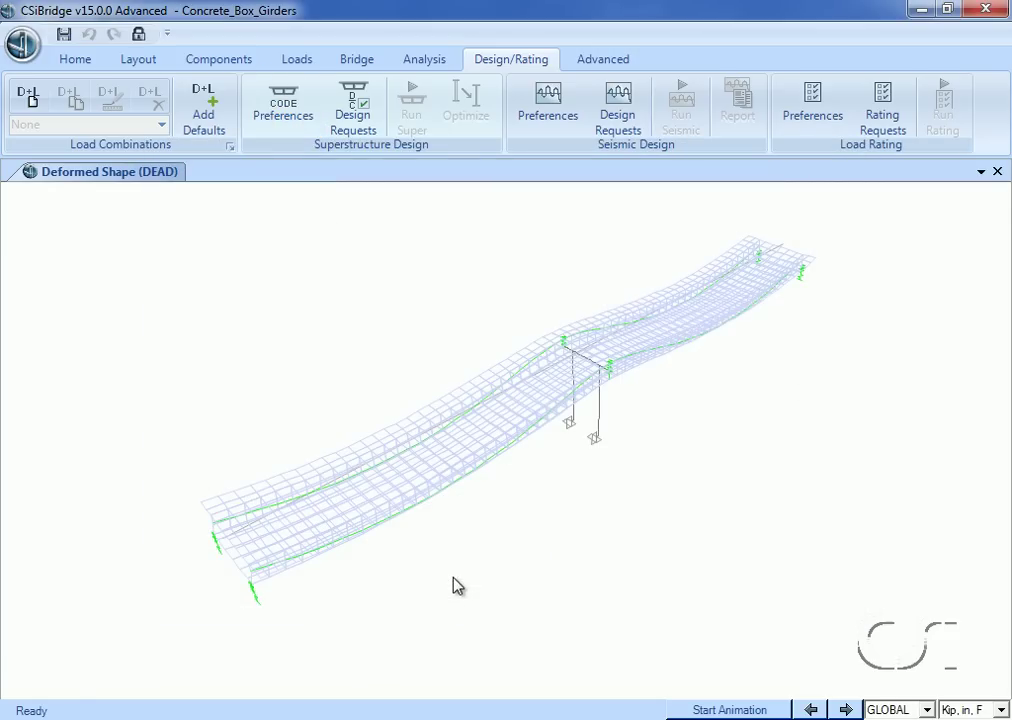
Start adding code-generated default load combinations with the Bridge Design type and open their load combination data
left_click(205, 118)
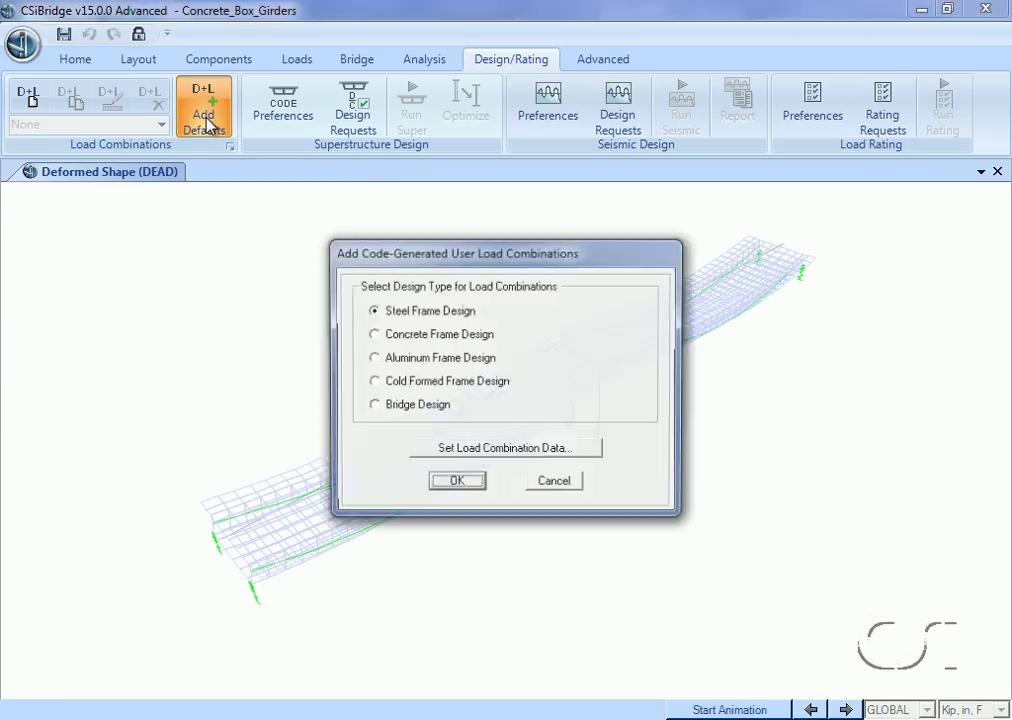
left_click(390, 409)
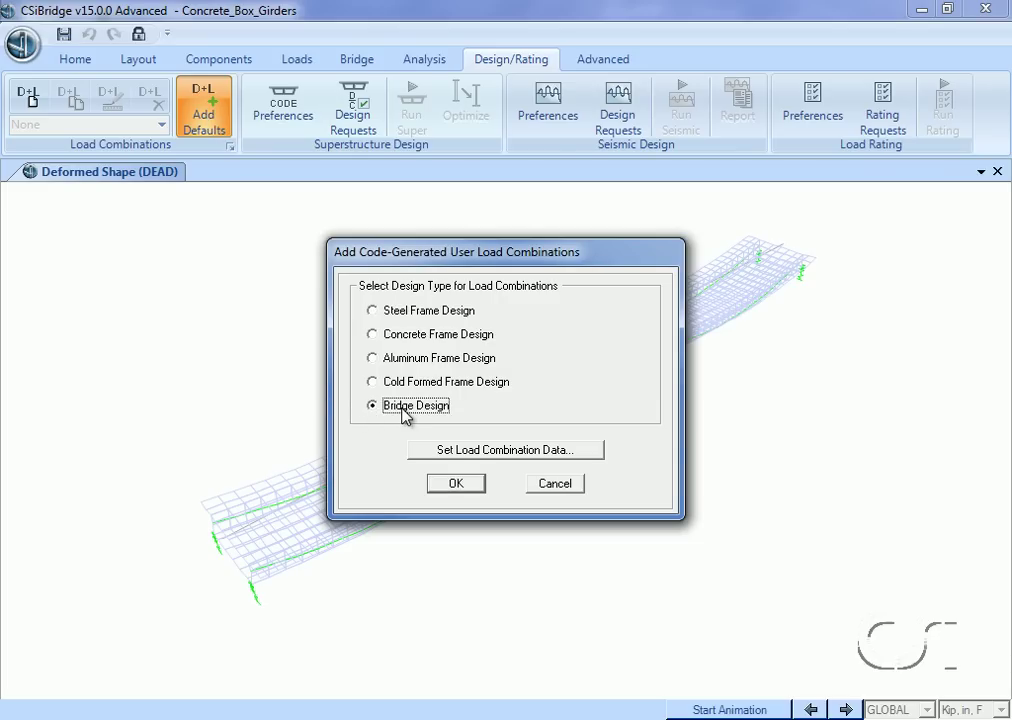
left_click(474, 452)
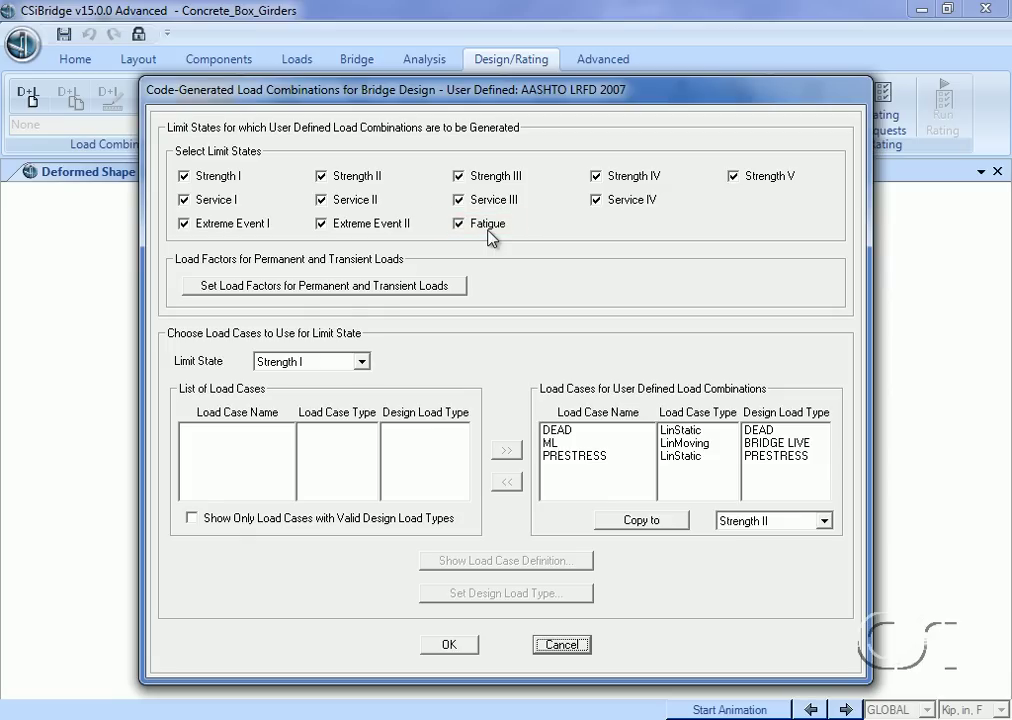
Exclude every limit state except Strength I and Service II from the generated load combinations
left_click(321, 176)
left_click(485, 186)
left_click(600, 176)
left_click(741, 180)
left_click(741, 180)
left_click(597, 199)
left_click(490, 201)
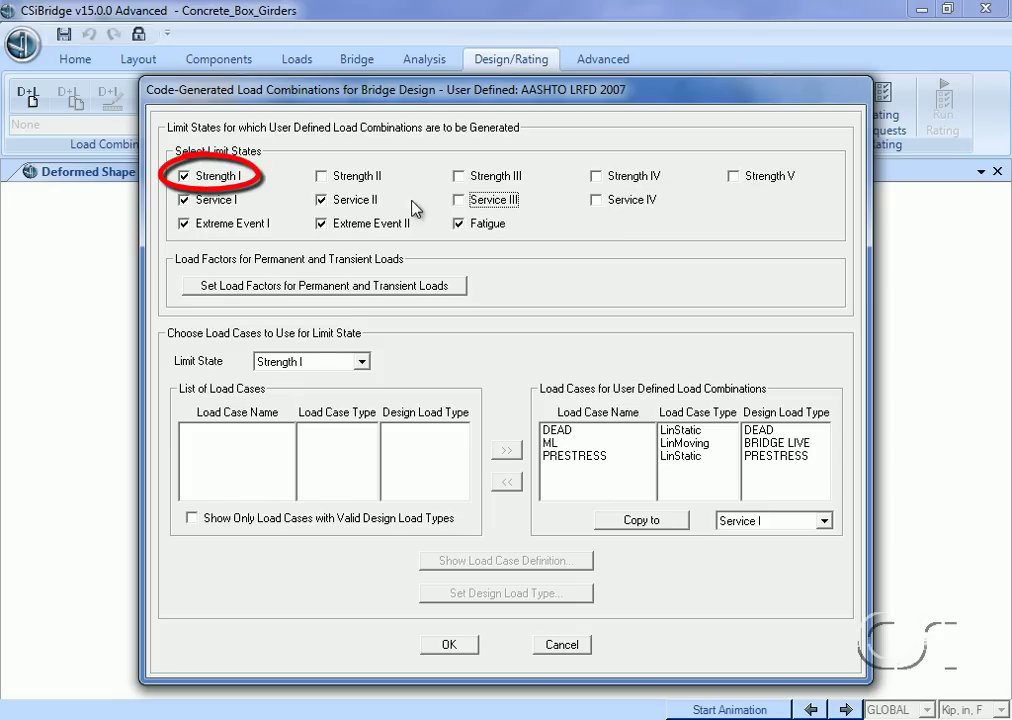
left_click(222, 202)
left_click(212, 226)
left_click(353, 226)
left_click(479, 227)
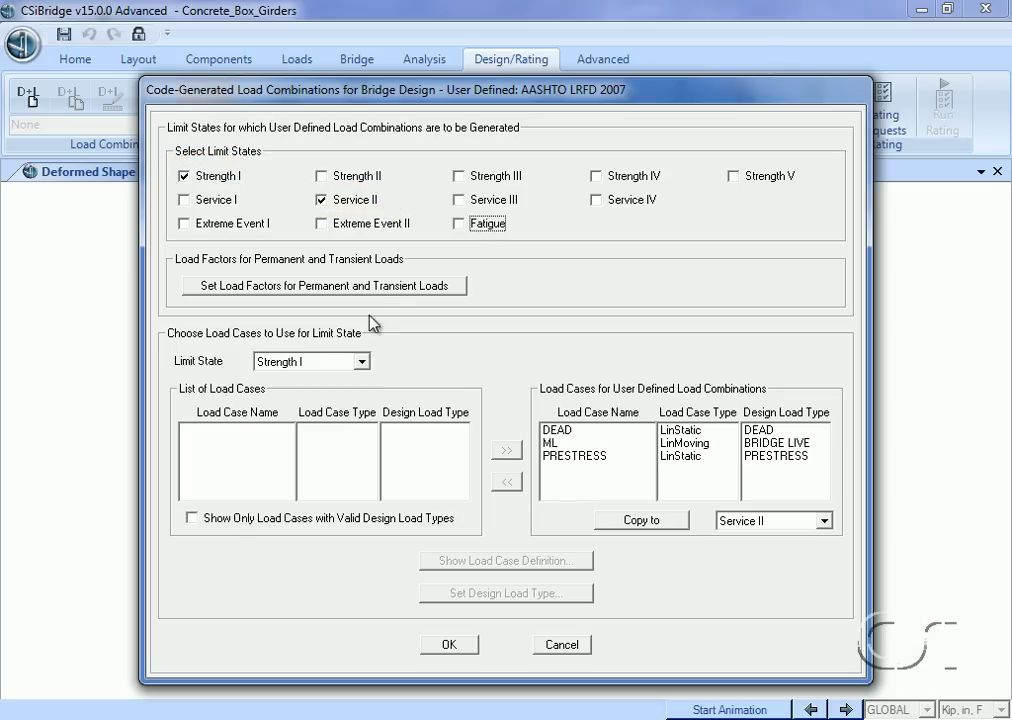
Check which load cases are used for the Strength I and Service II limit states
left_click(362, 362)
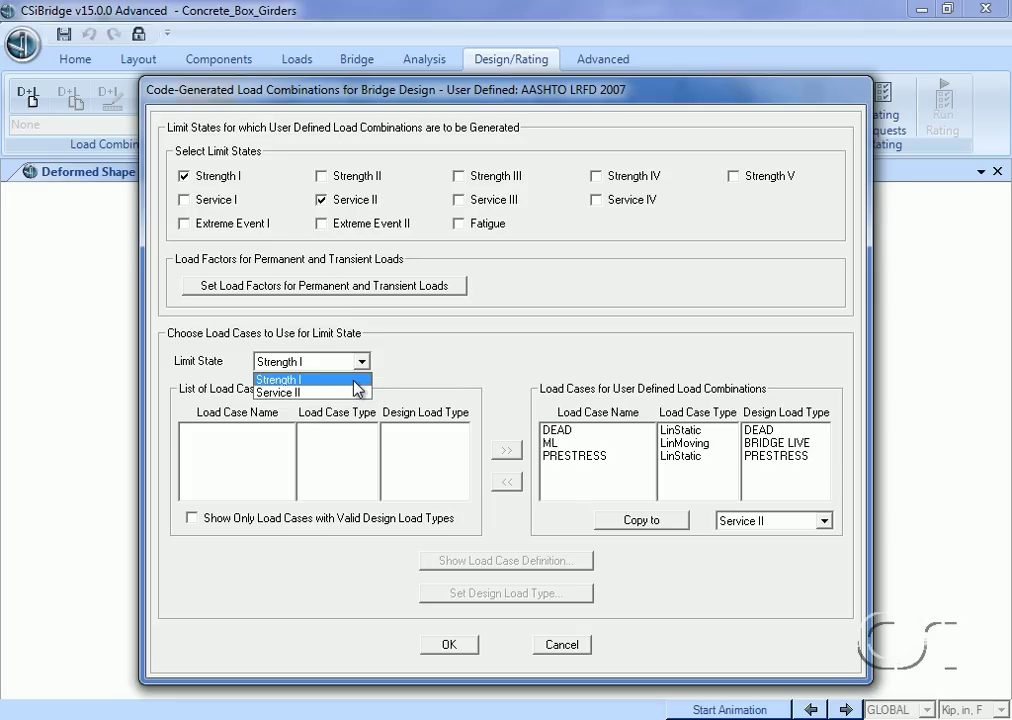
left_click(357, 388)
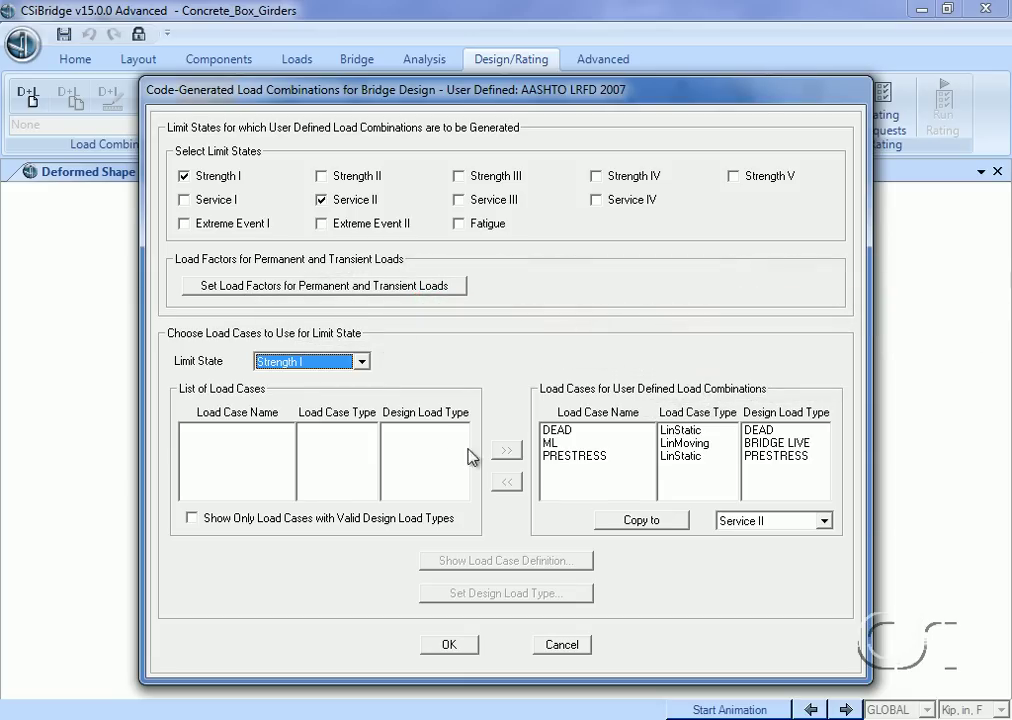
left_click(364, 362)
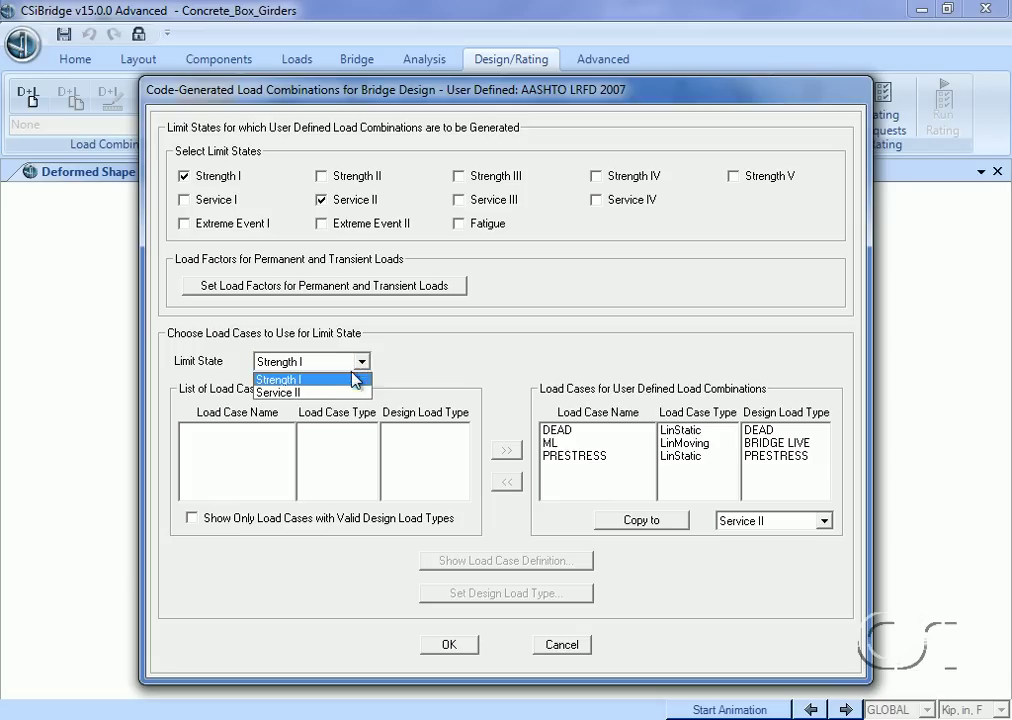
left_click(350, 394)
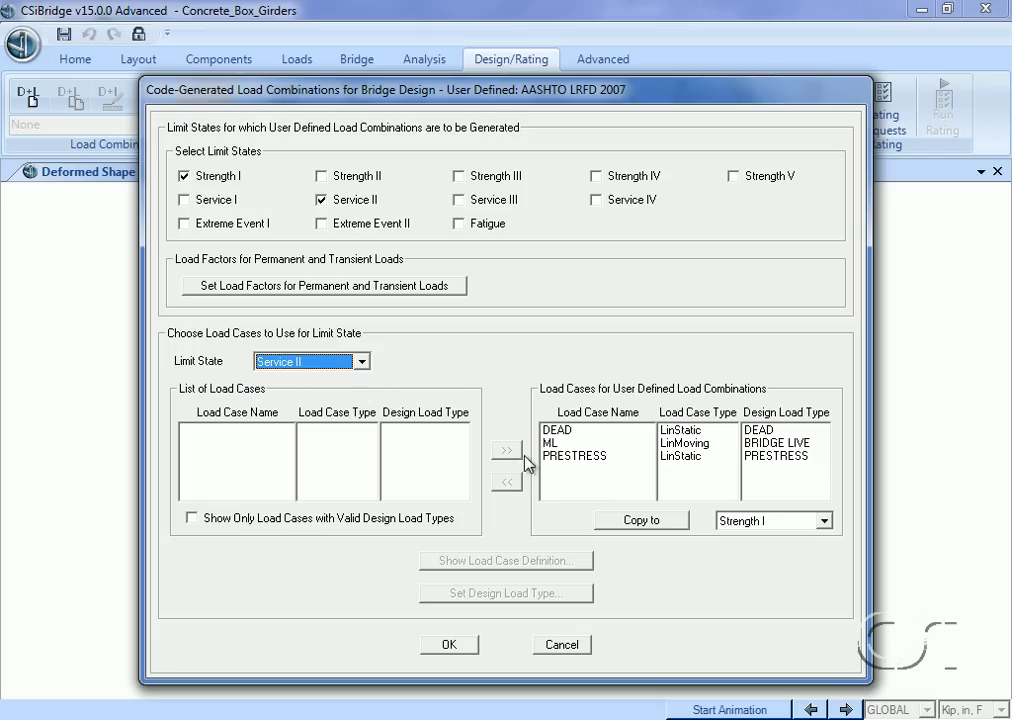
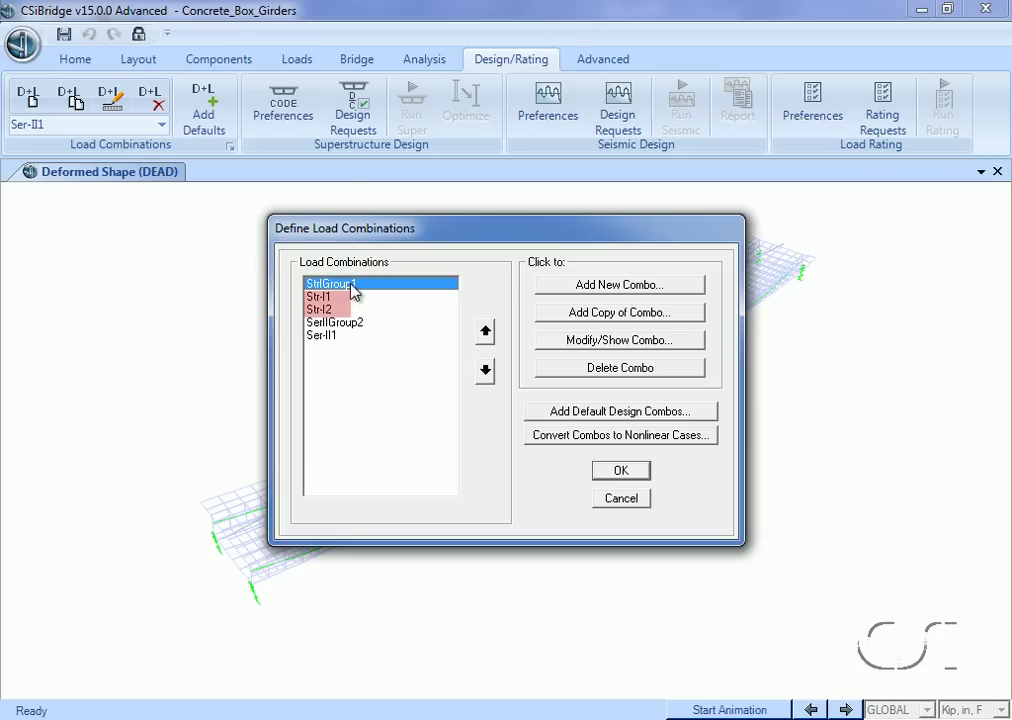
Review the combination type, load cases and scale factors of the Strength I combinations StrIGroup1, Str-I1 and Str-I2
left_click(588, 342)
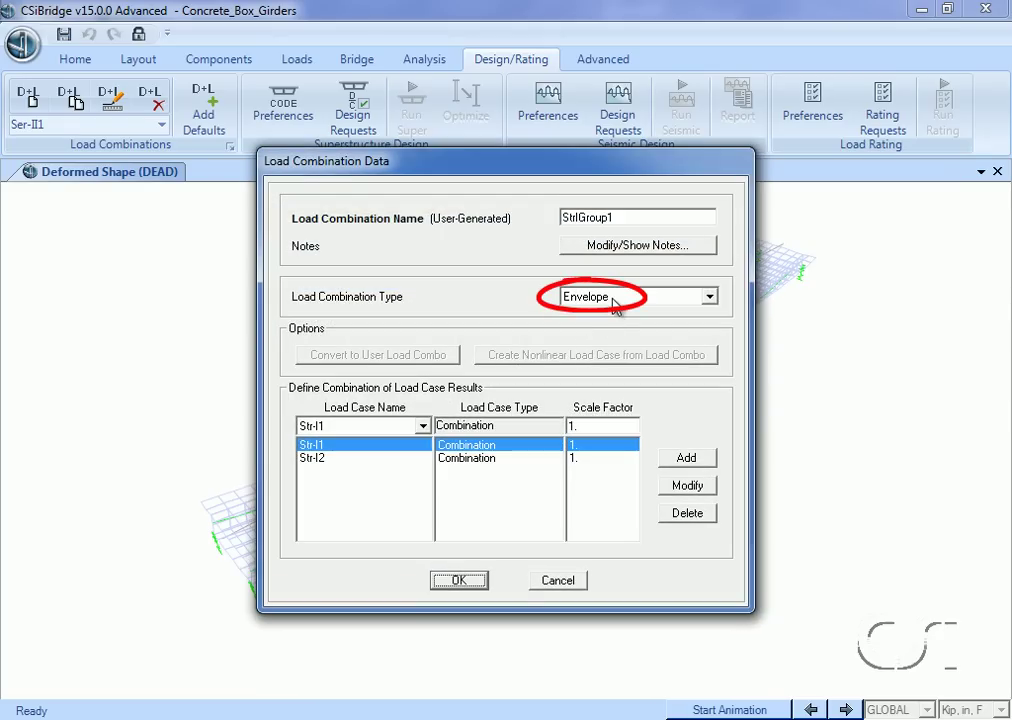
left_click(468, 580)
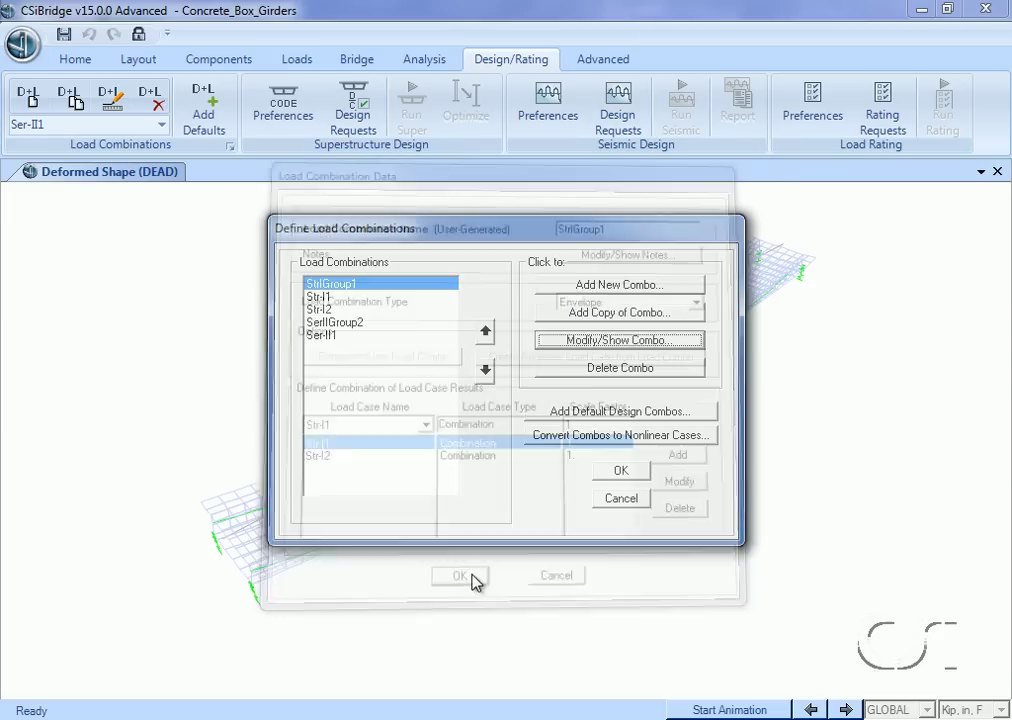
left_click(322, 299)
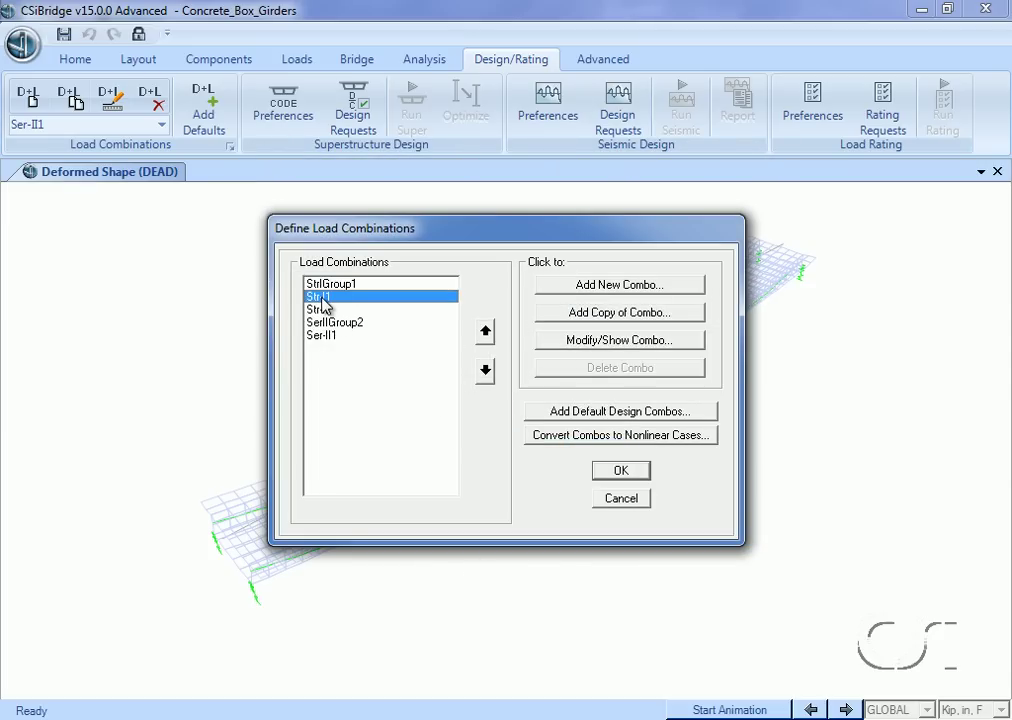
left_click(587, 340)
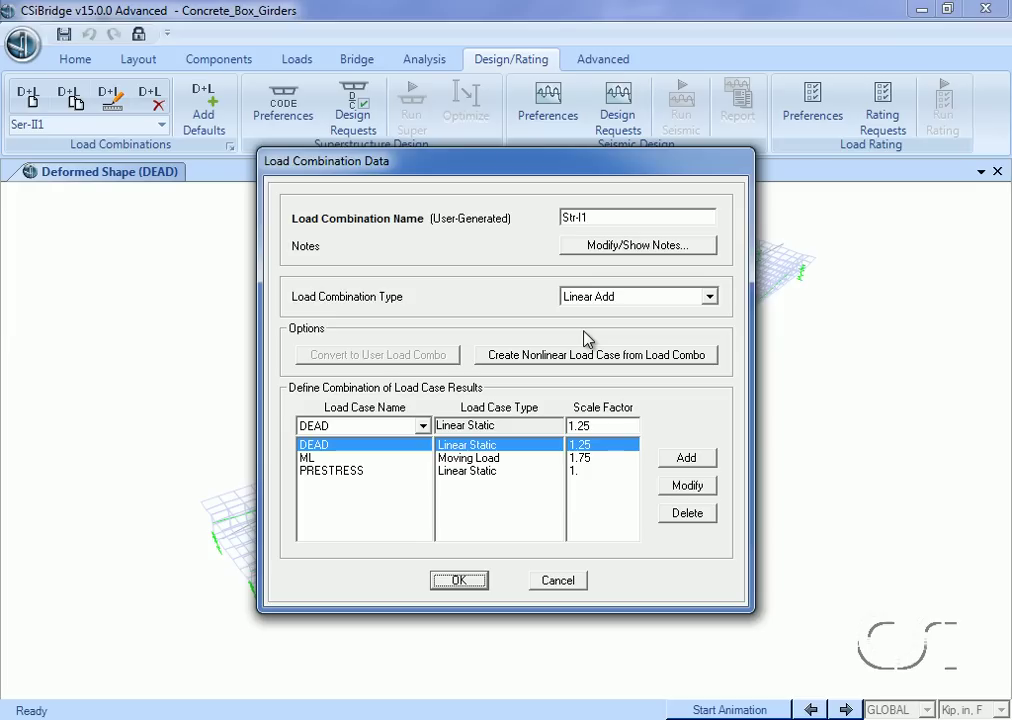
left_click(459, 580)
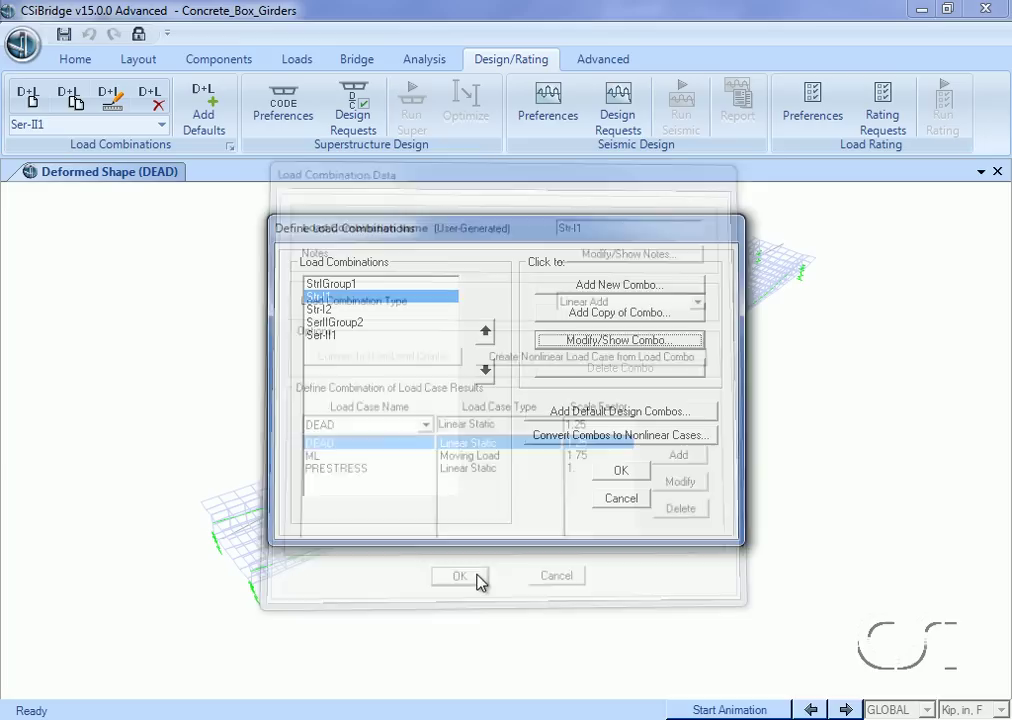
left_click(334, 312)
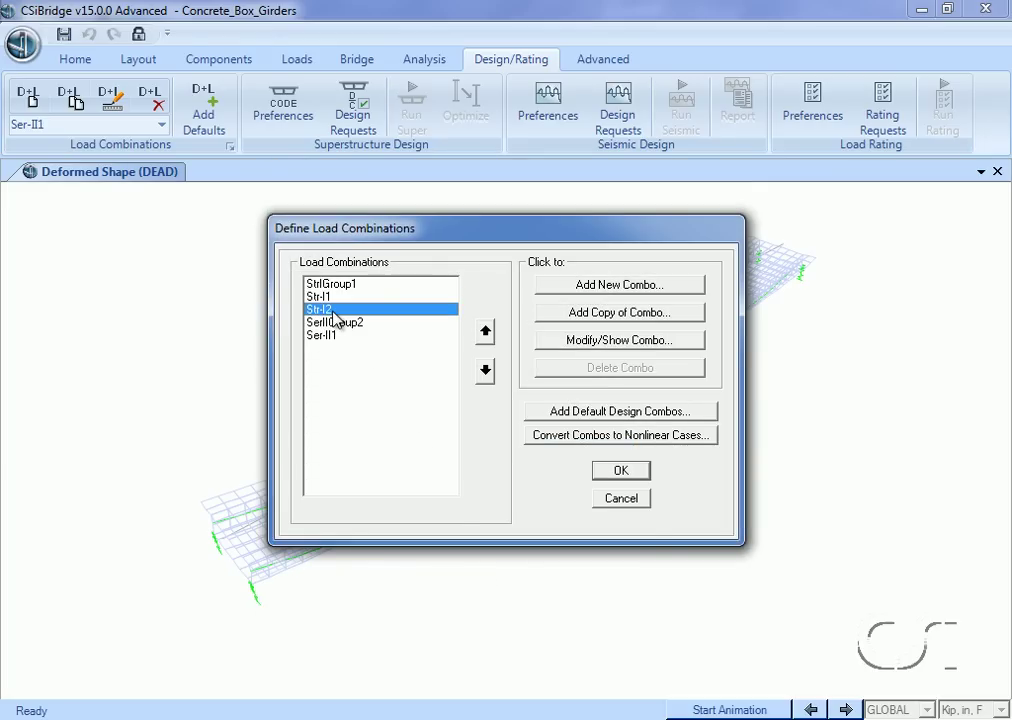
left_click(637, 345)
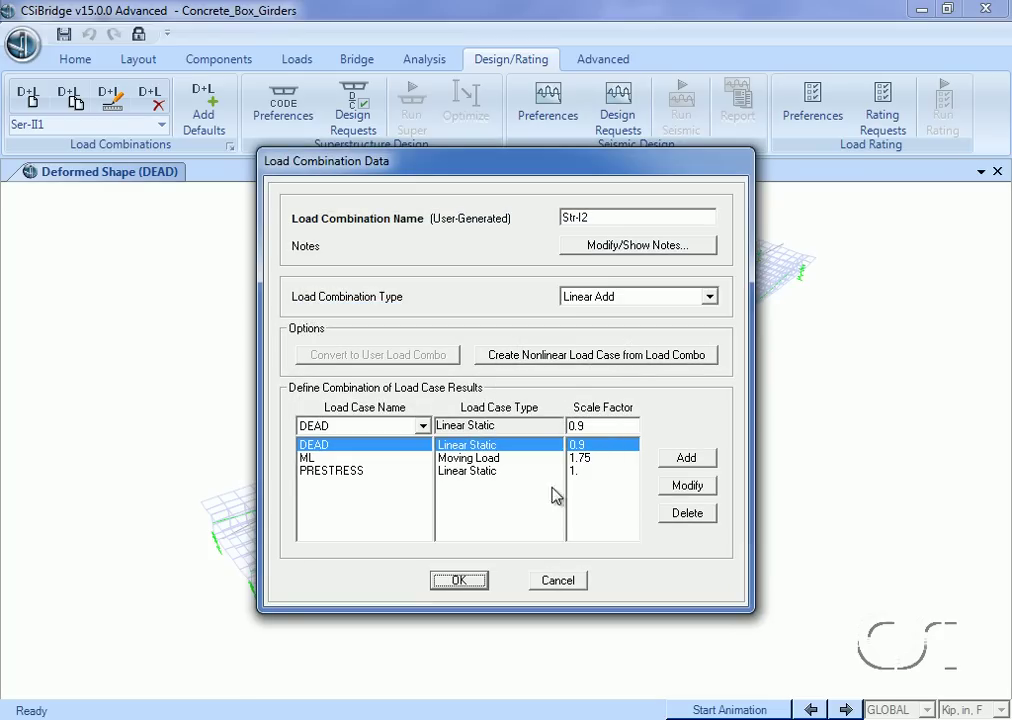
left_click(484, 578)
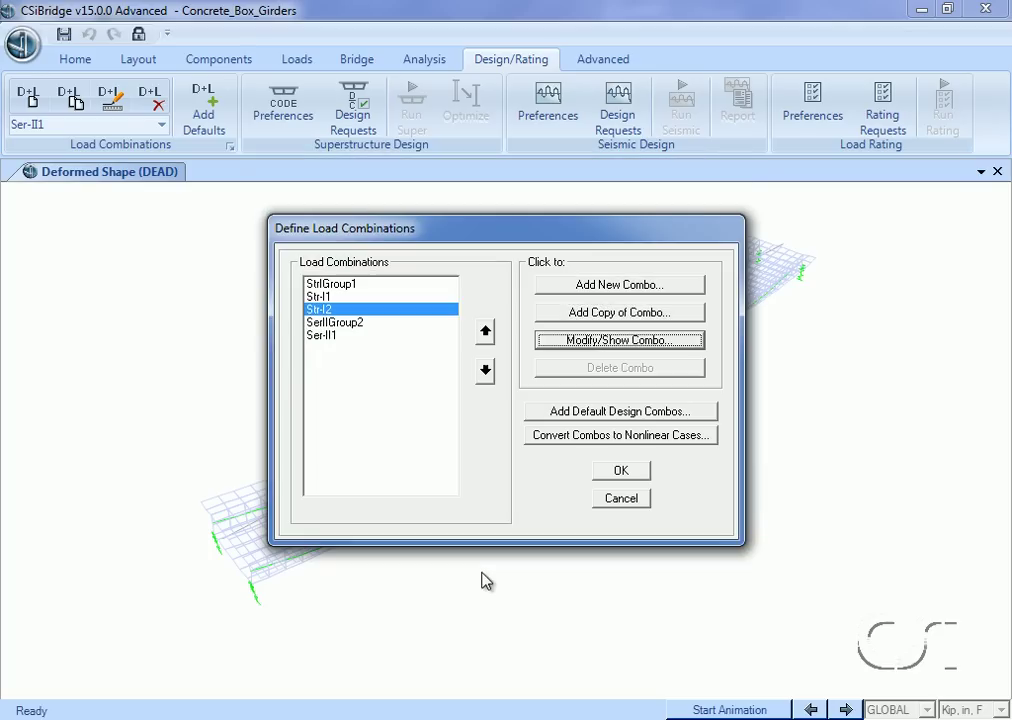
Review the definitions of the Service II combinations SerIIGroup2 and Ser-II1, and close the load combination definitions
left_click(355, 324)
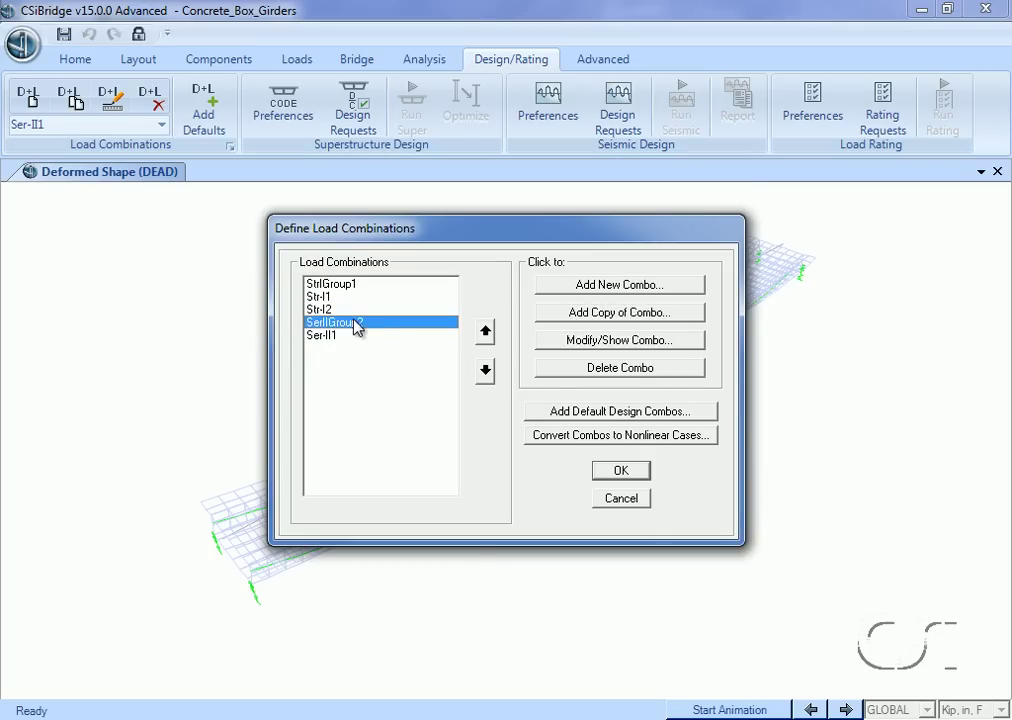
left_click(592, 341)
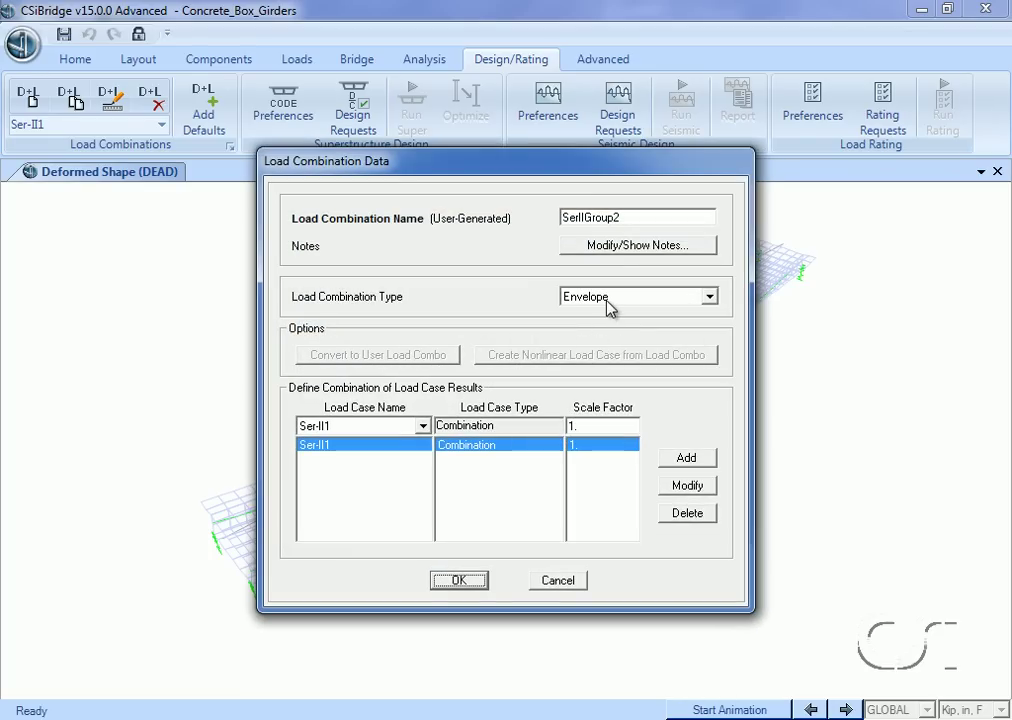
left_click(486, 581)
left_click(330, 337)
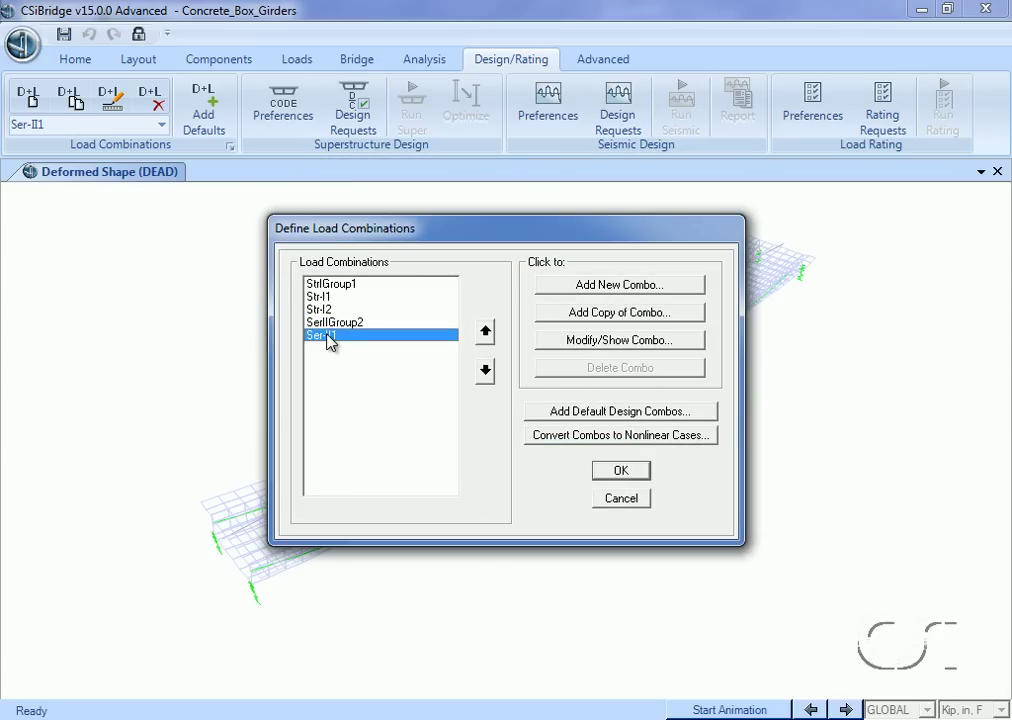
left_click(598, 341)
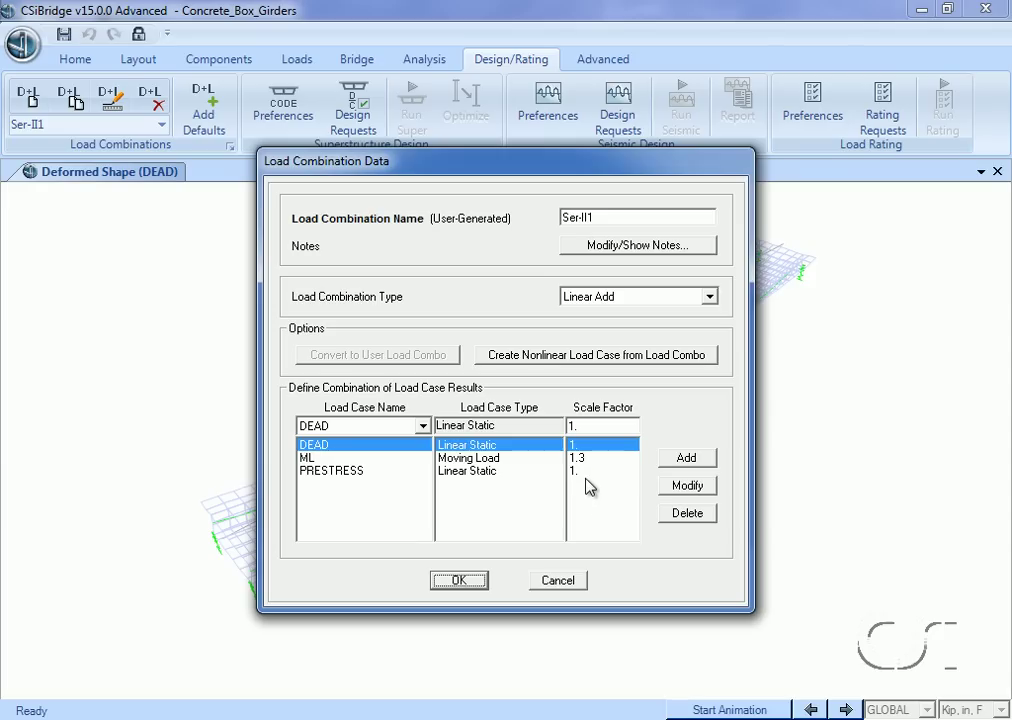
left_click(478, 582)
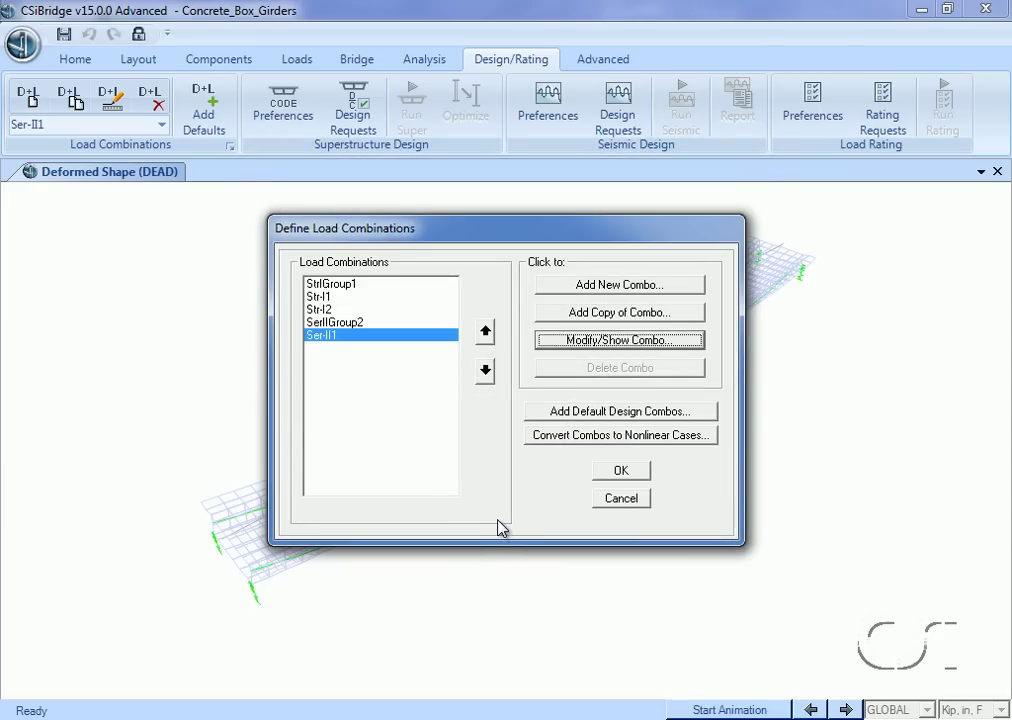
left_click(622, 480)
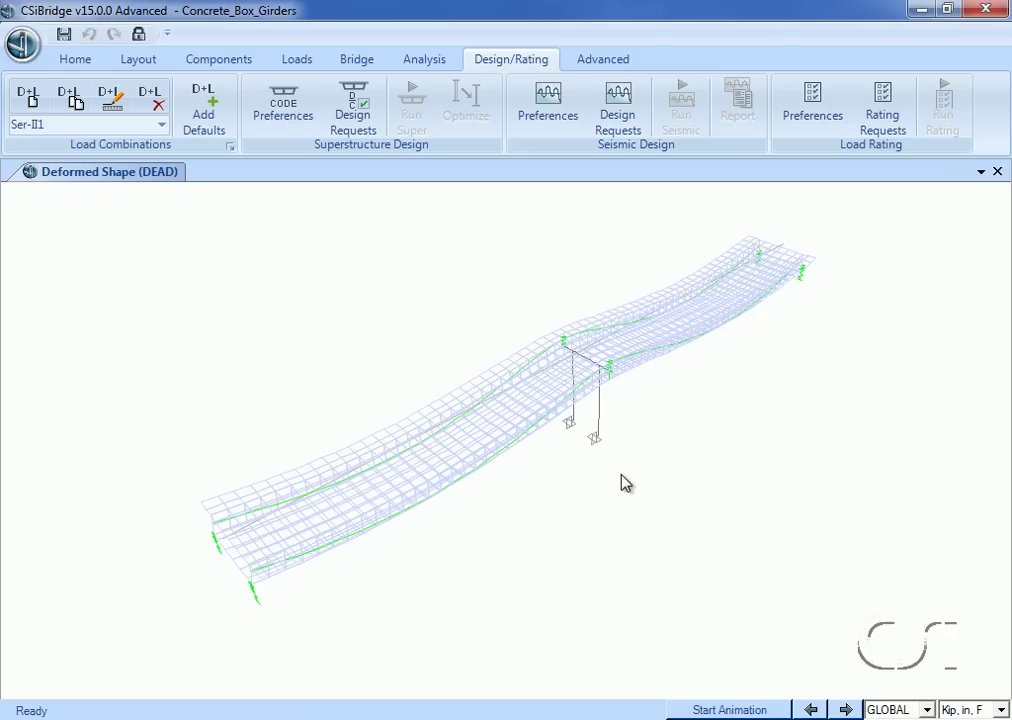
Start a new superstructure design request for the bridge object BOBJ1
left_click(371, 105)
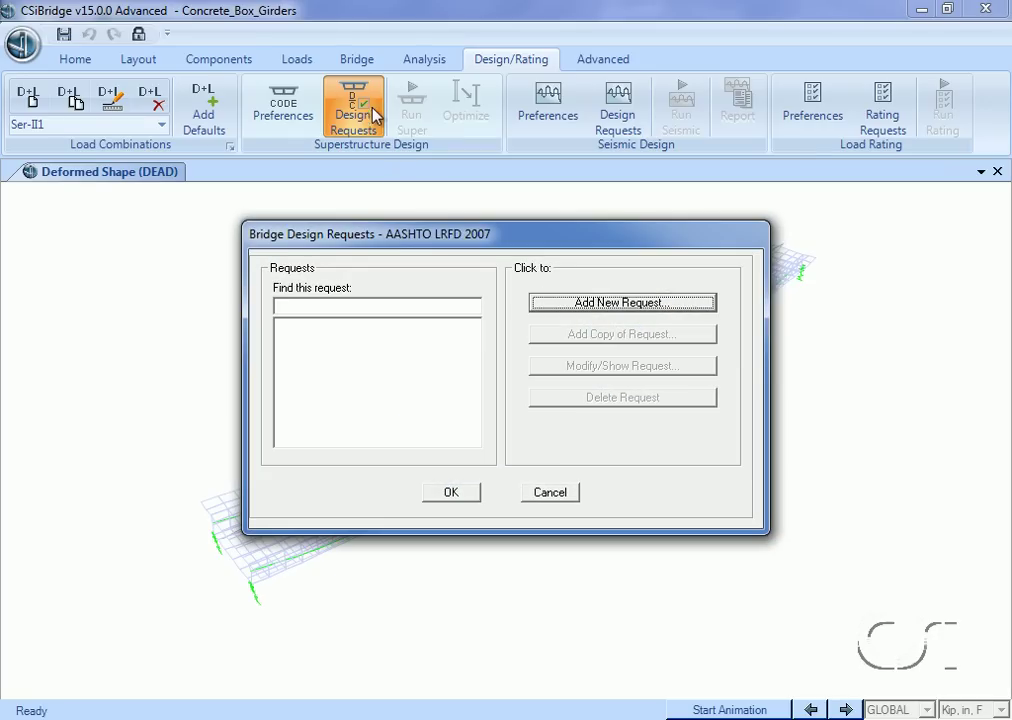
left_click(600, 303)
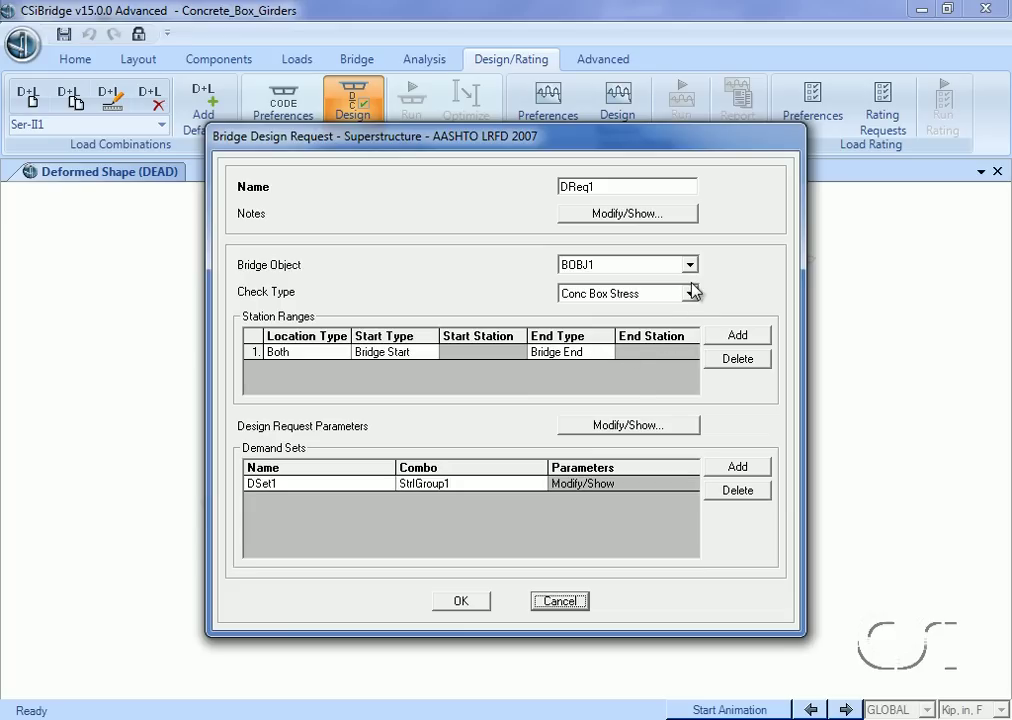
Try the Multicell ConcBox Stress check type with live load distribution by user-specified factors and by girder forces taken directly from analysis
left_click(690, 293)
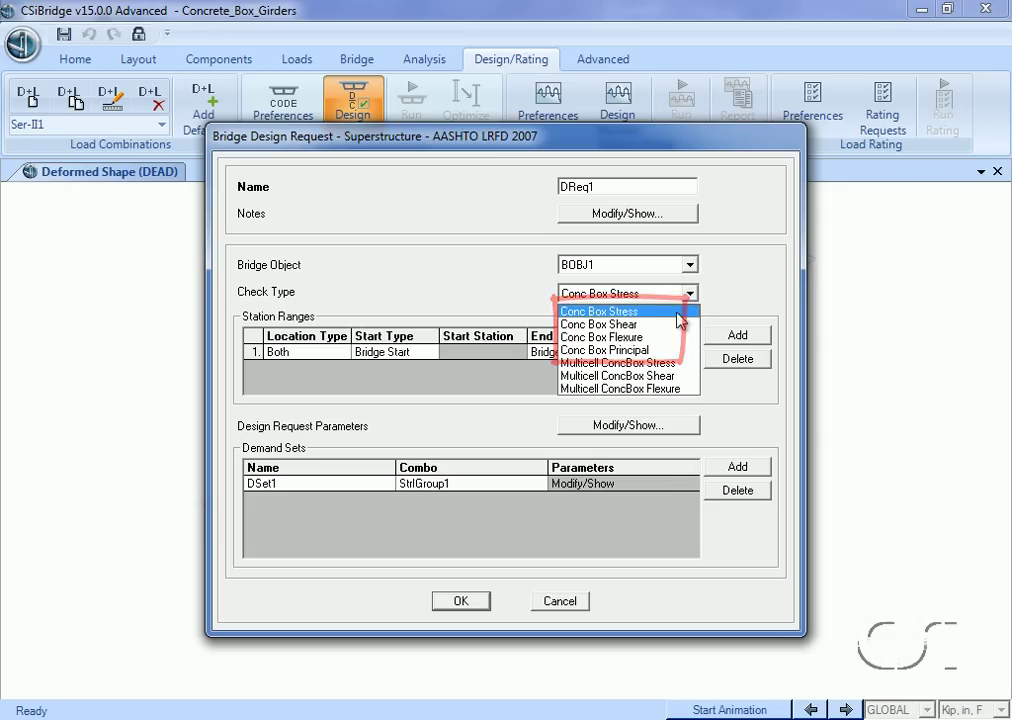
left_click(663, 364)
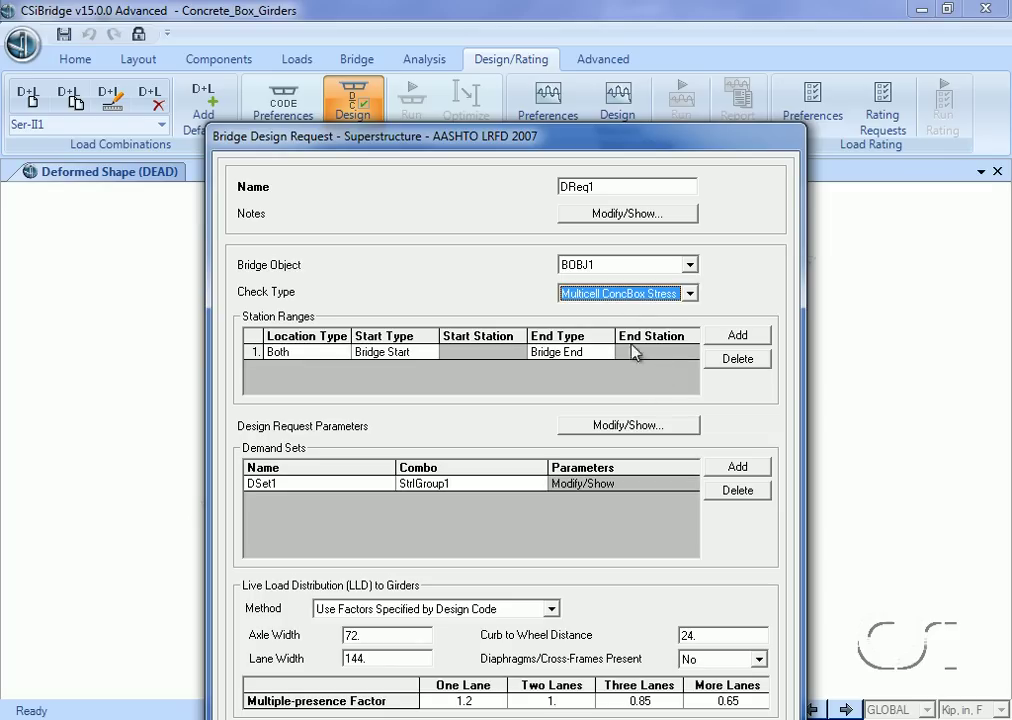
left_click_drag(590, 146, 588, 45)
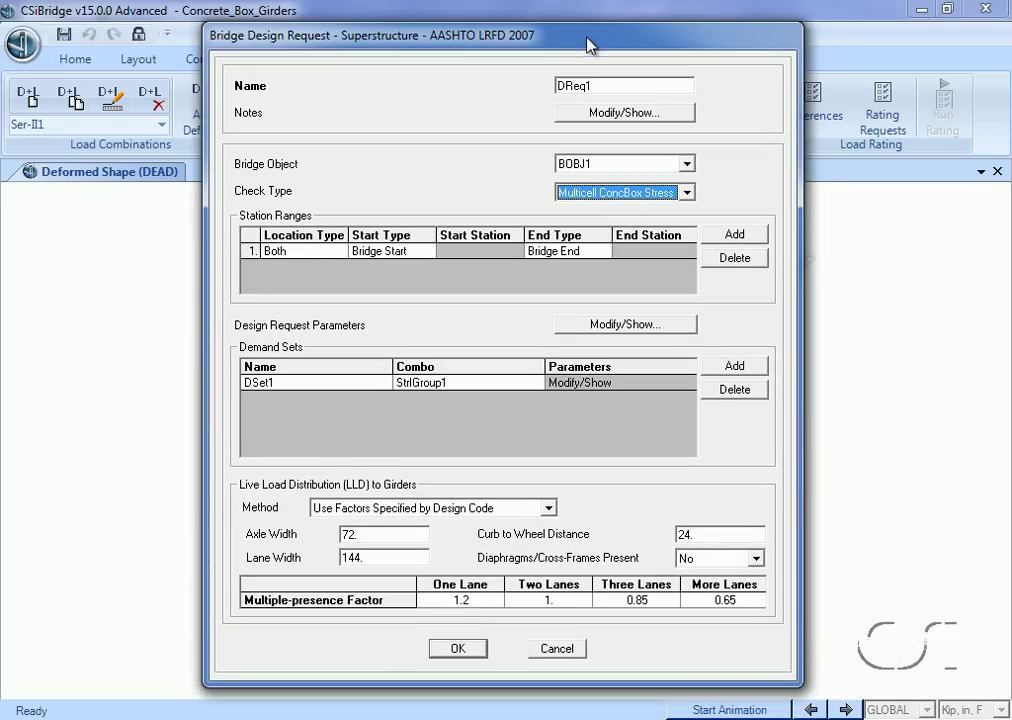
left_click(494, 509)
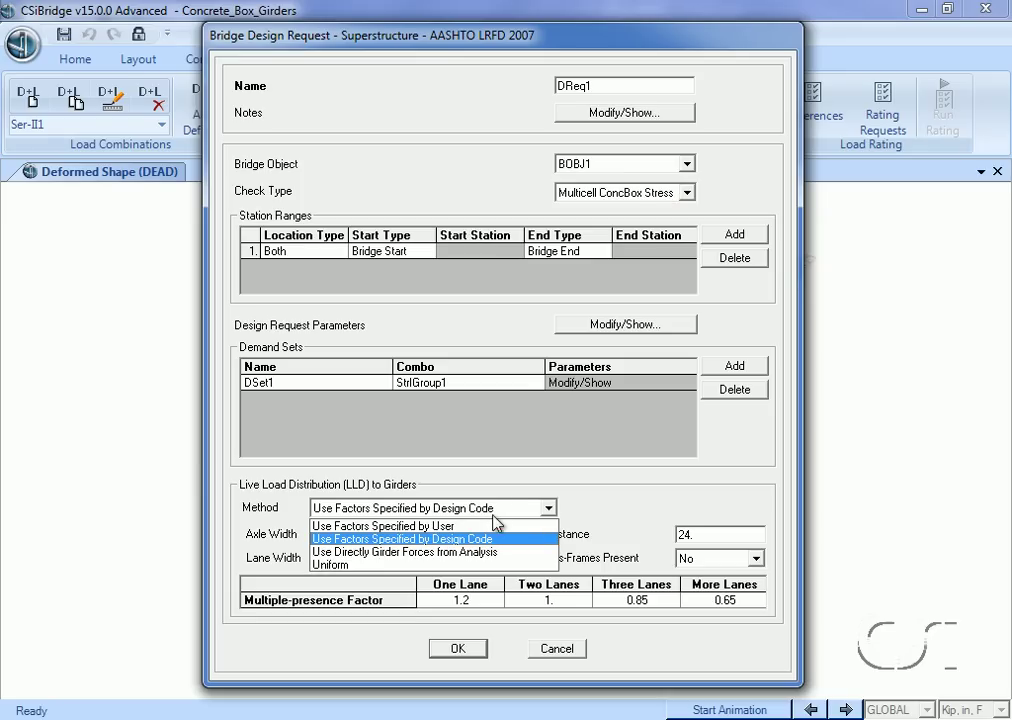
left_click(492, 526)
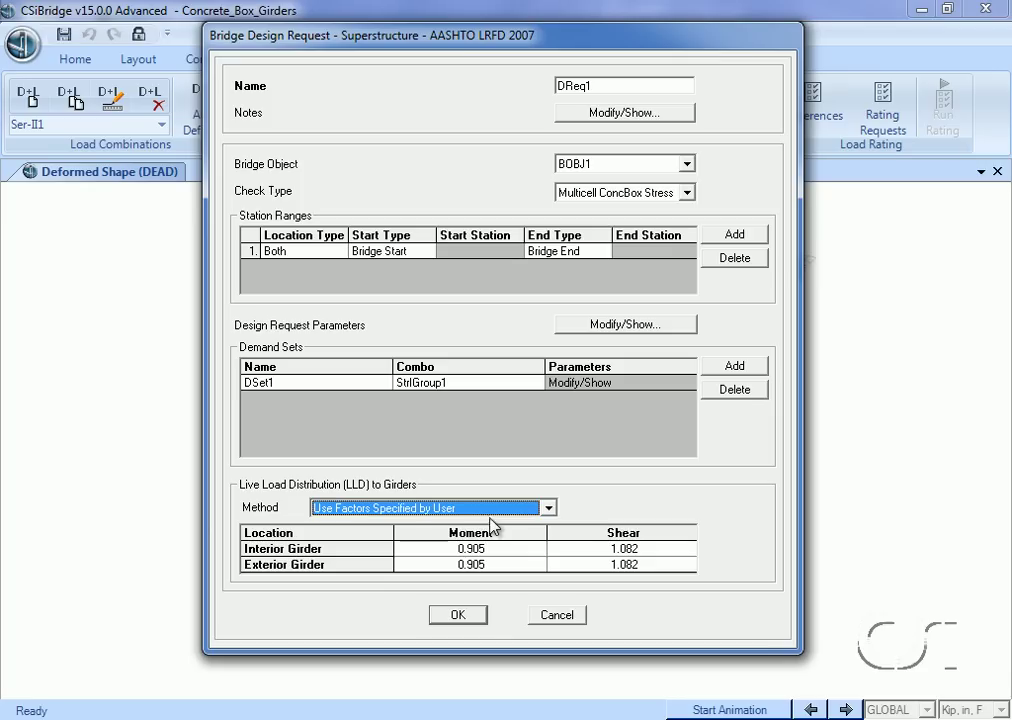
left_click(492, 512)
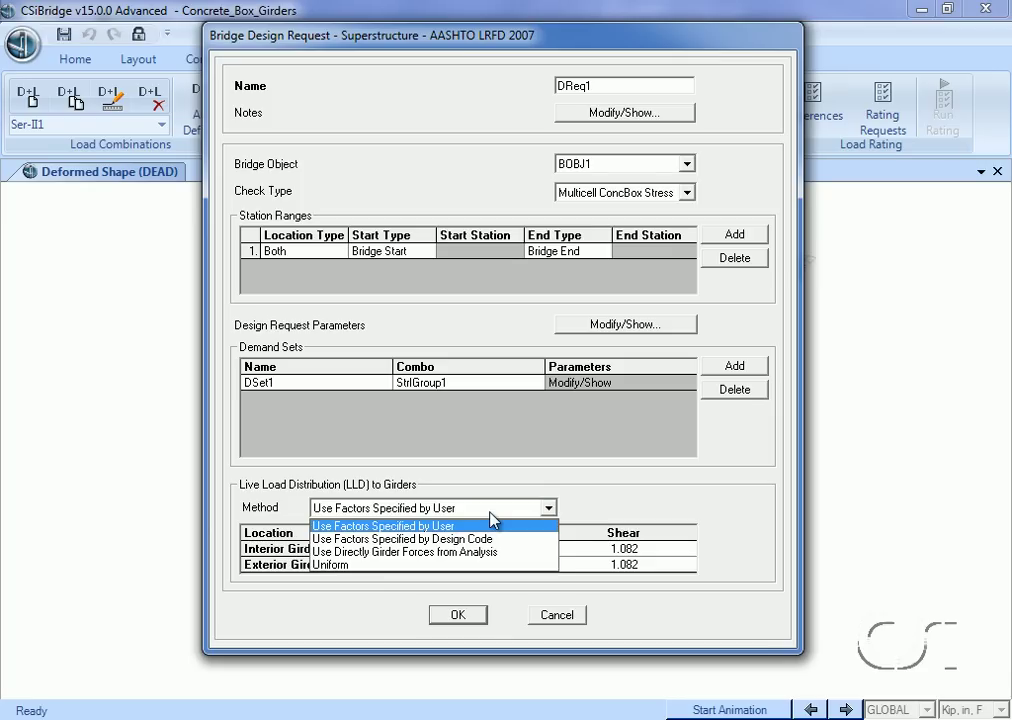
left_click(490, 552)
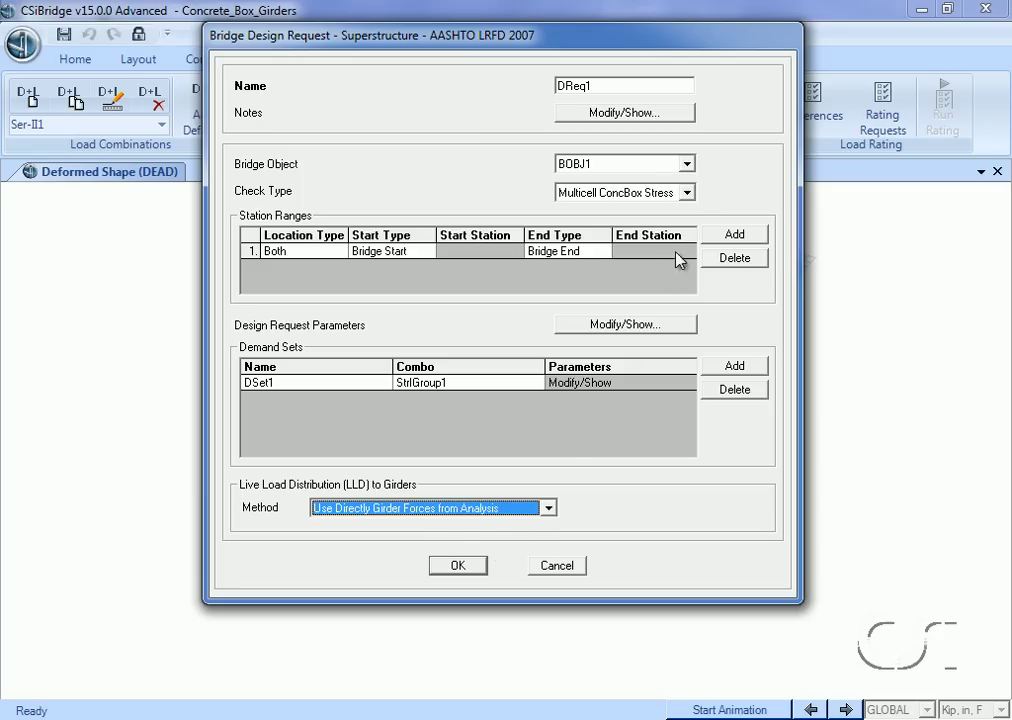
Define design request DReq1 as a Conc Box Stress check with the SerIIGroup2 combination as its demand set
left_click(687, 192)
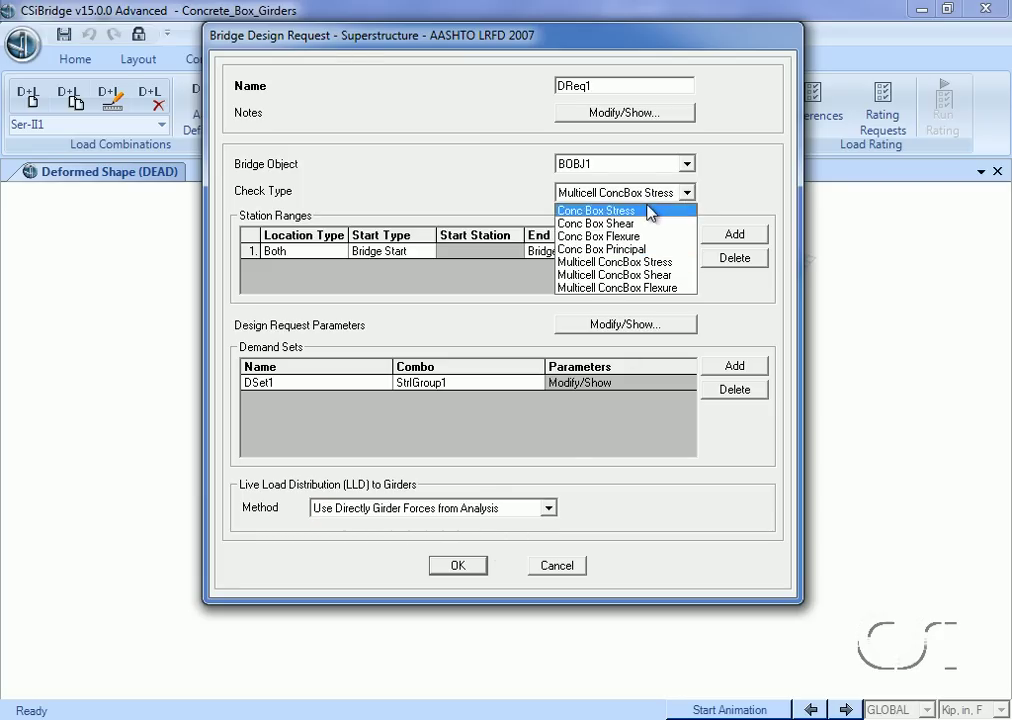
left_click(632, 211)
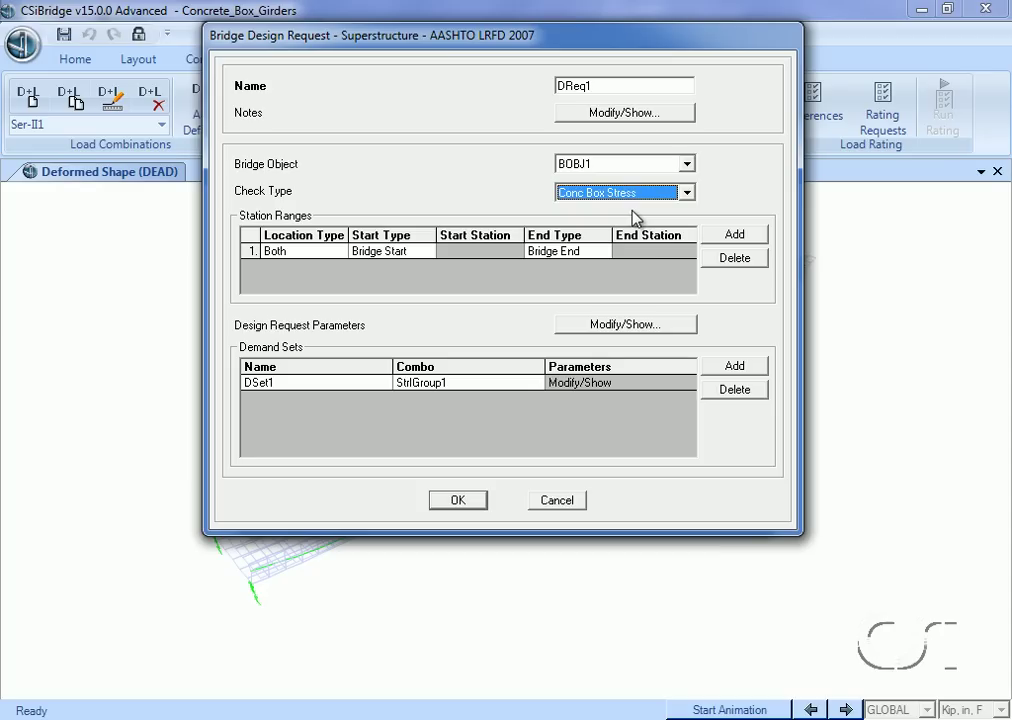
left_click(497, 384)
left_click(497, 386)
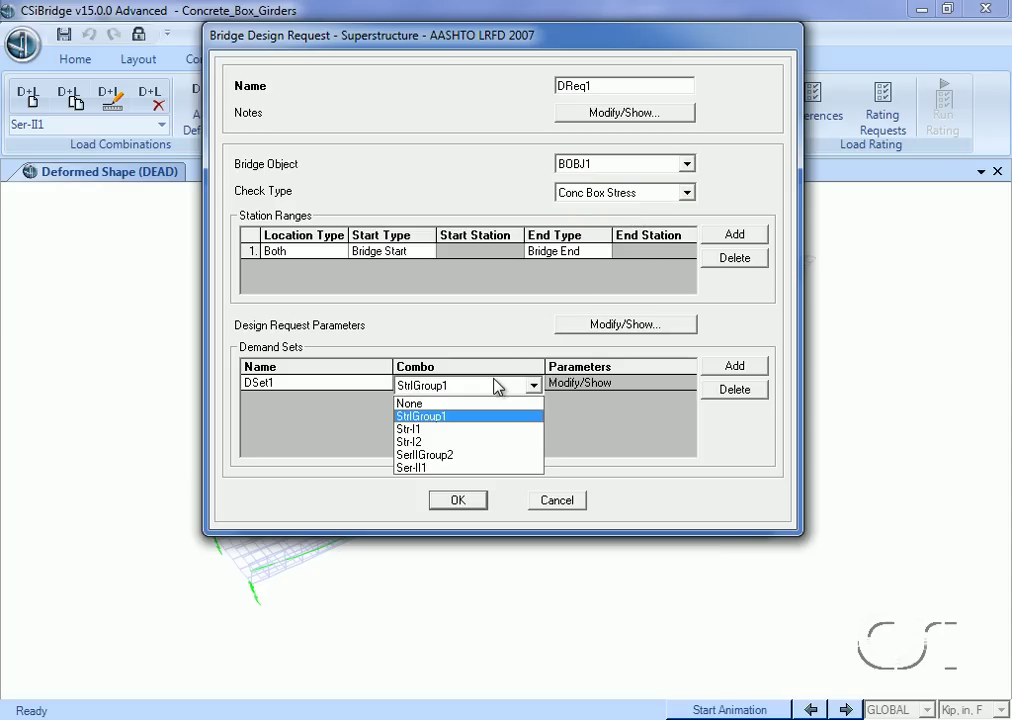
left_click(451, 456)
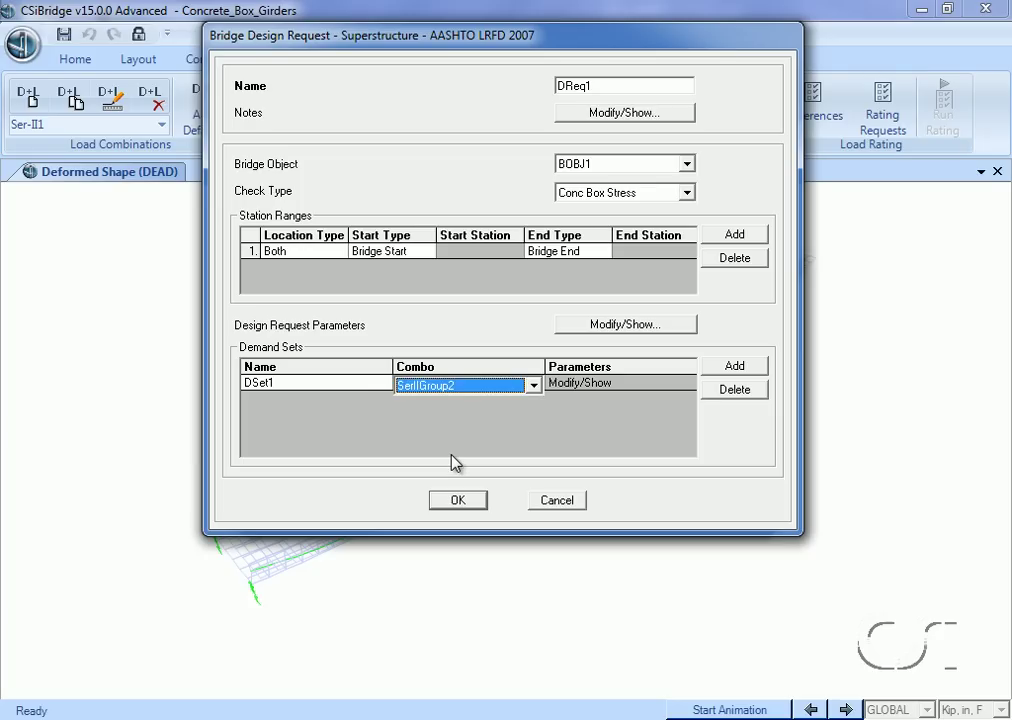
left_click(474, 500)
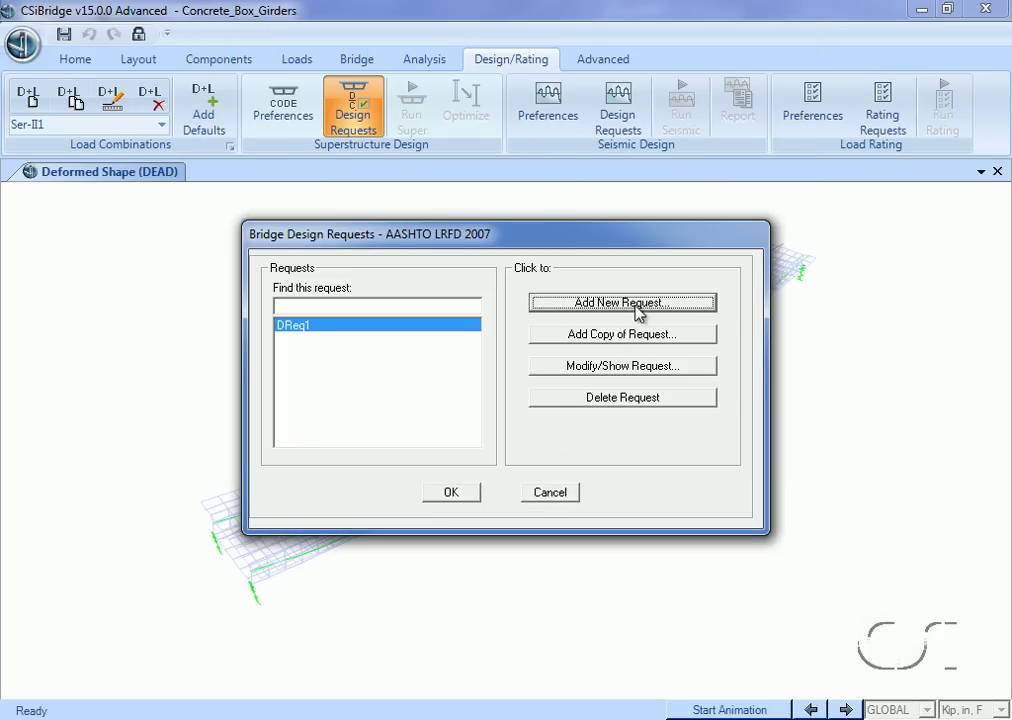
Add design request DReq2 as a Conc Box Principal check with the SerIIGroup2 combination as its demand set
left_click(622, 302)
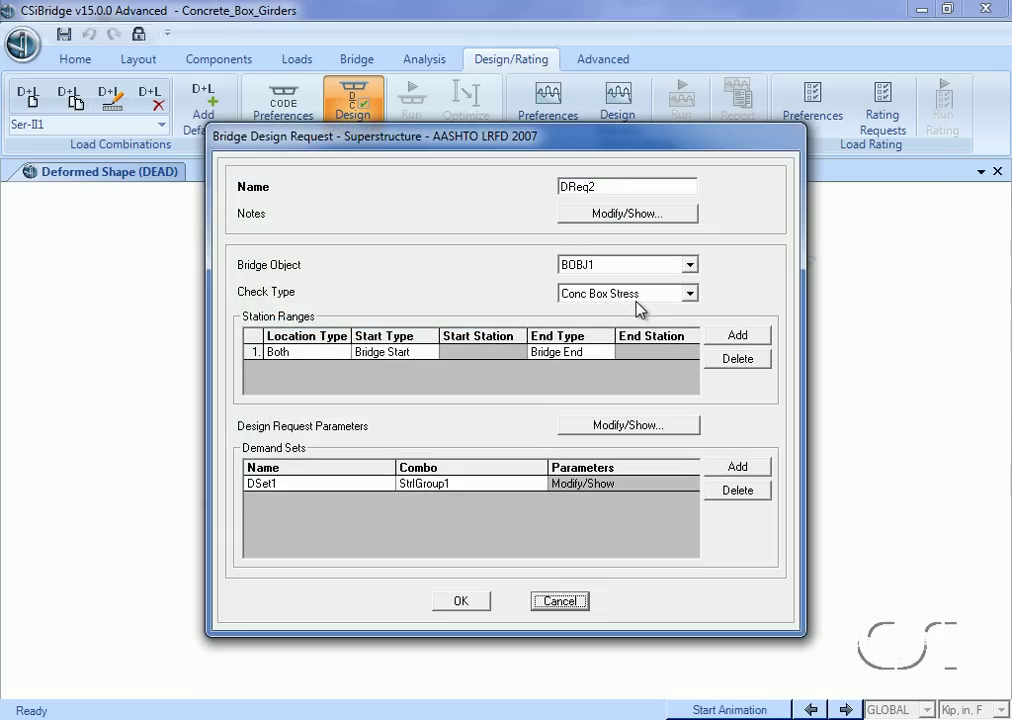
left_click(637, 296)
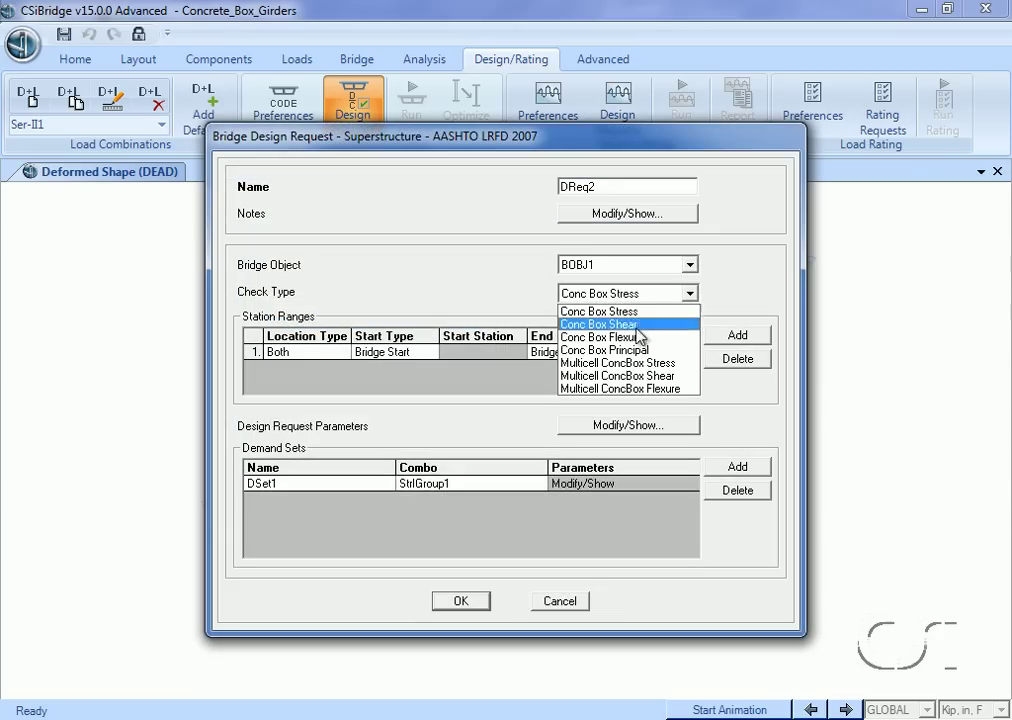
left_click(638, 352)
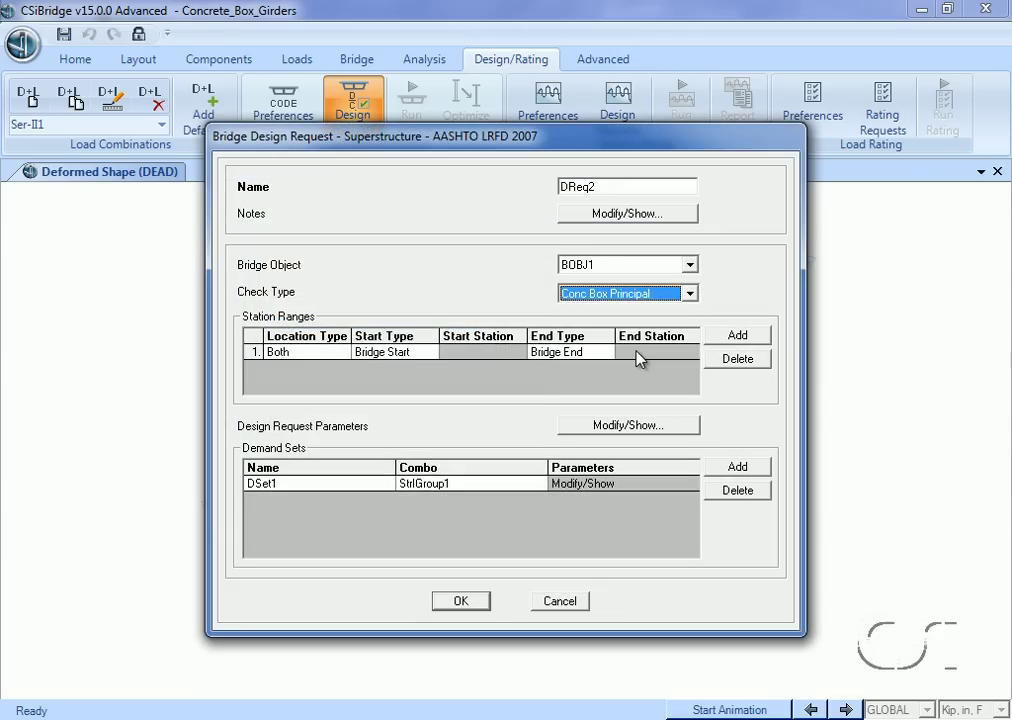
left_click(503, 487)
left_click(536, 486)
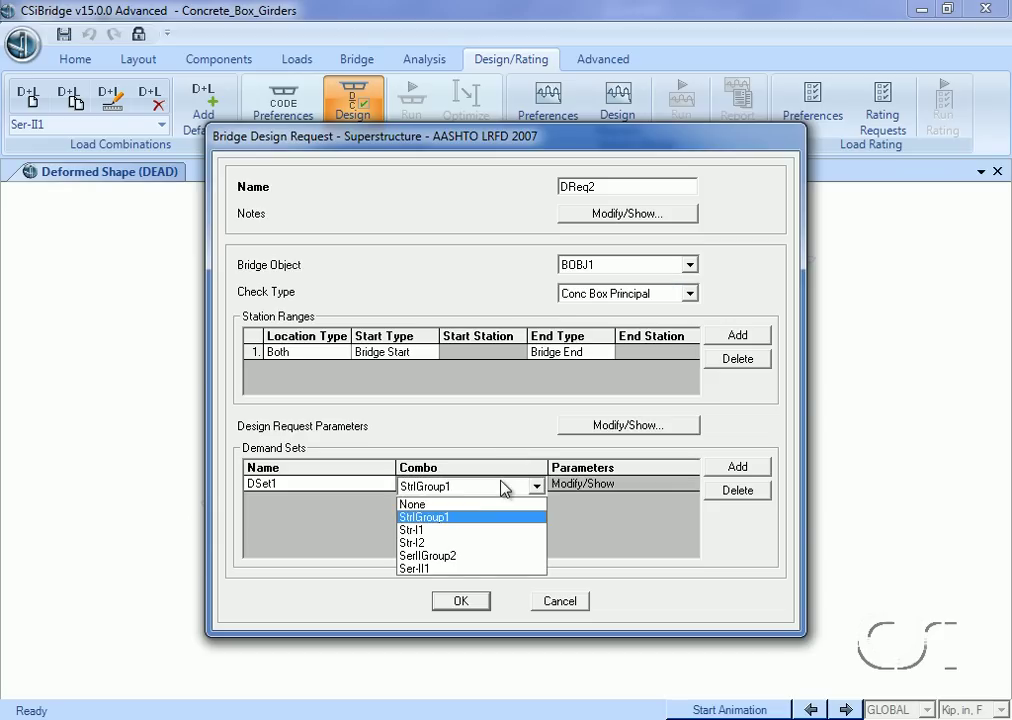
left_click(474, 556)
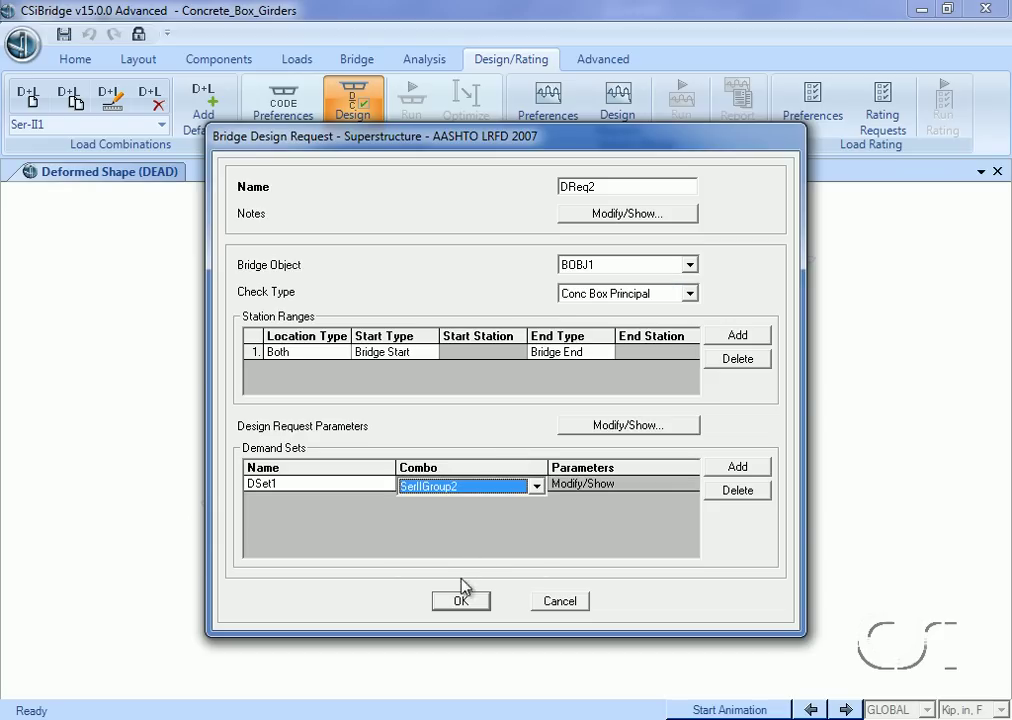
left_click(461, 602)
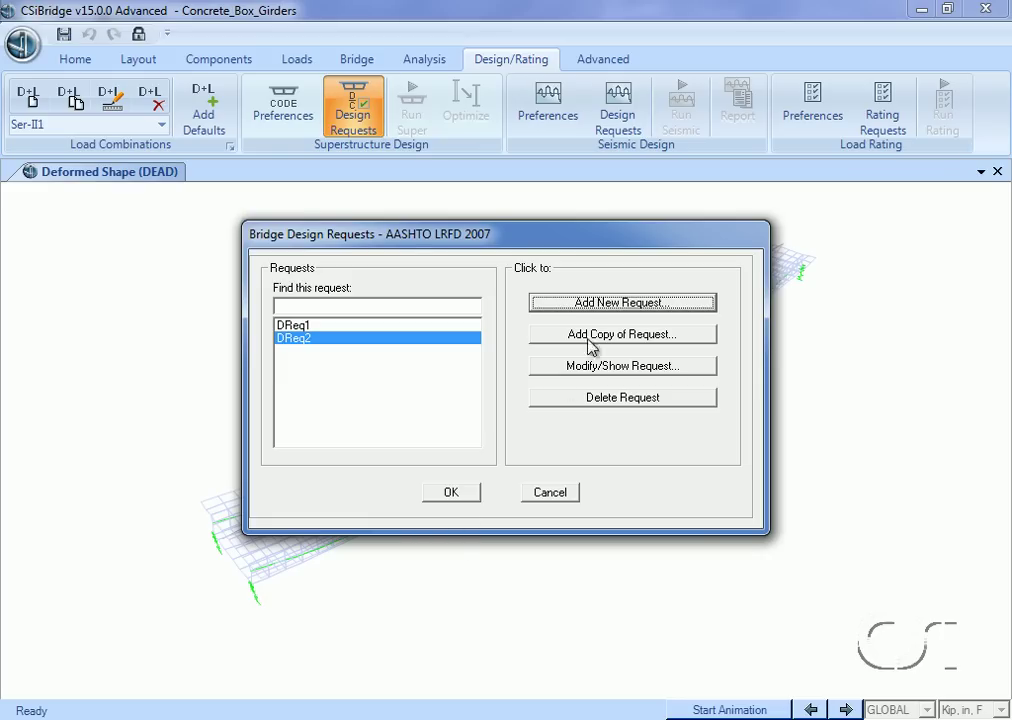
Add design request DReq3 as a Conc Box Flexure check with the StrIGroup1 combination as its demand set
left_click(617, 305)
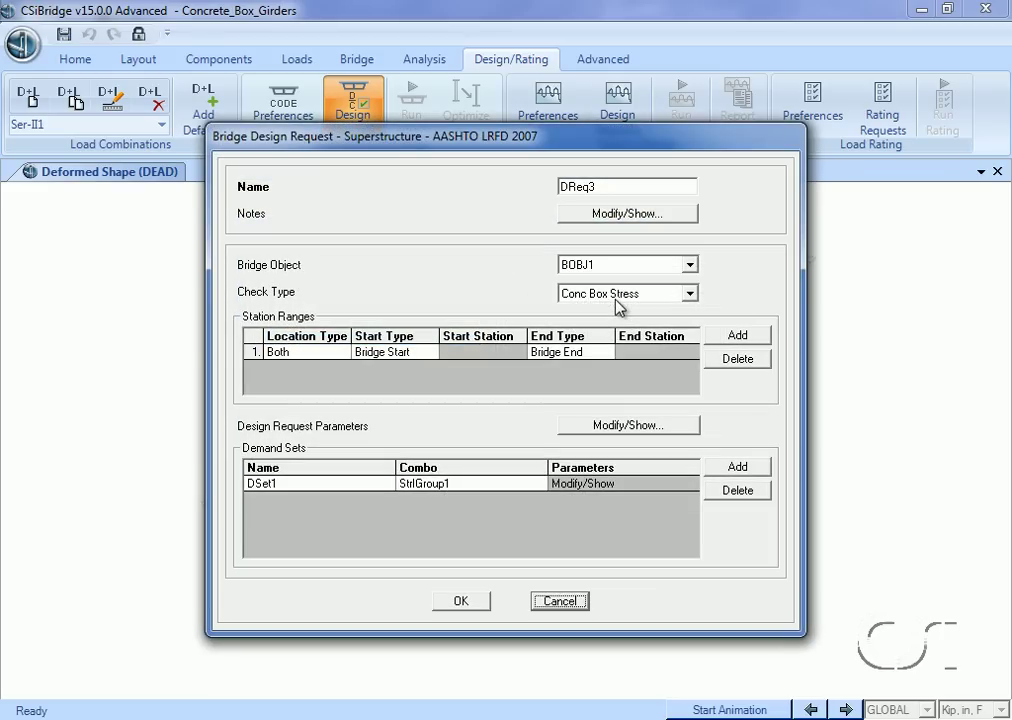
left_click(617, 294)
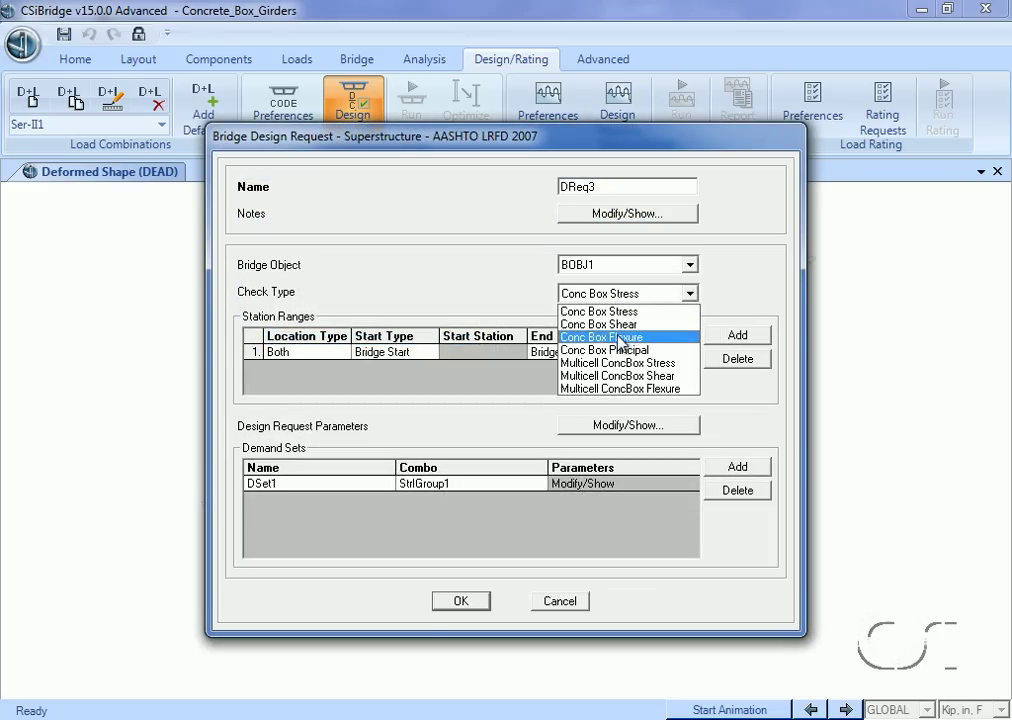
left_click(618, 337)
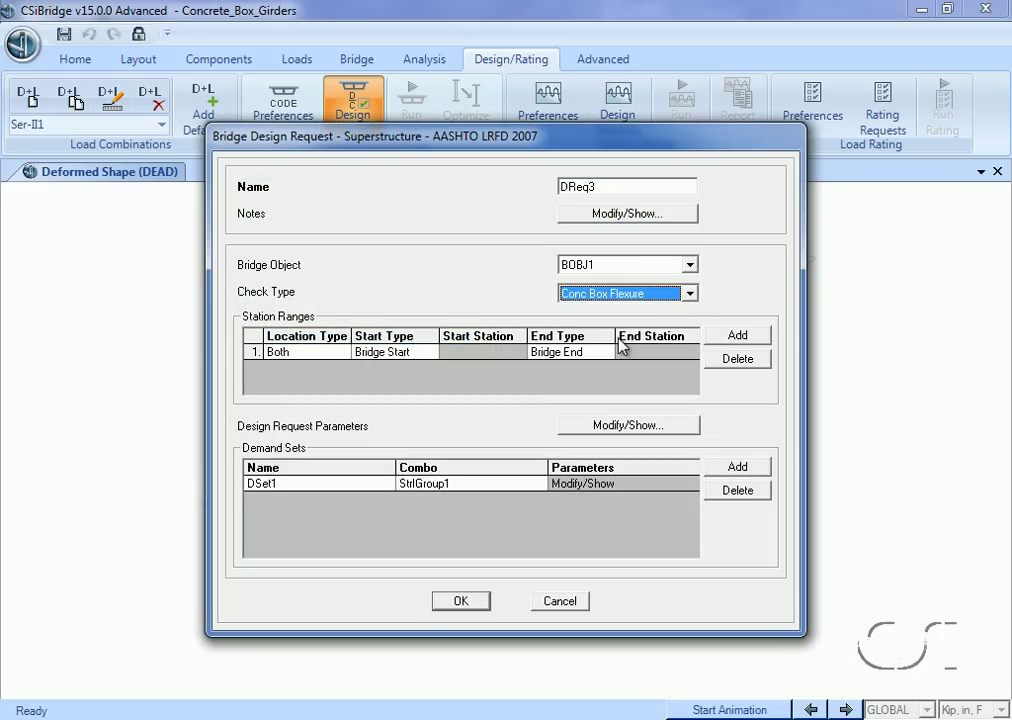
left_click(486, 483)
left_click(486, 485)
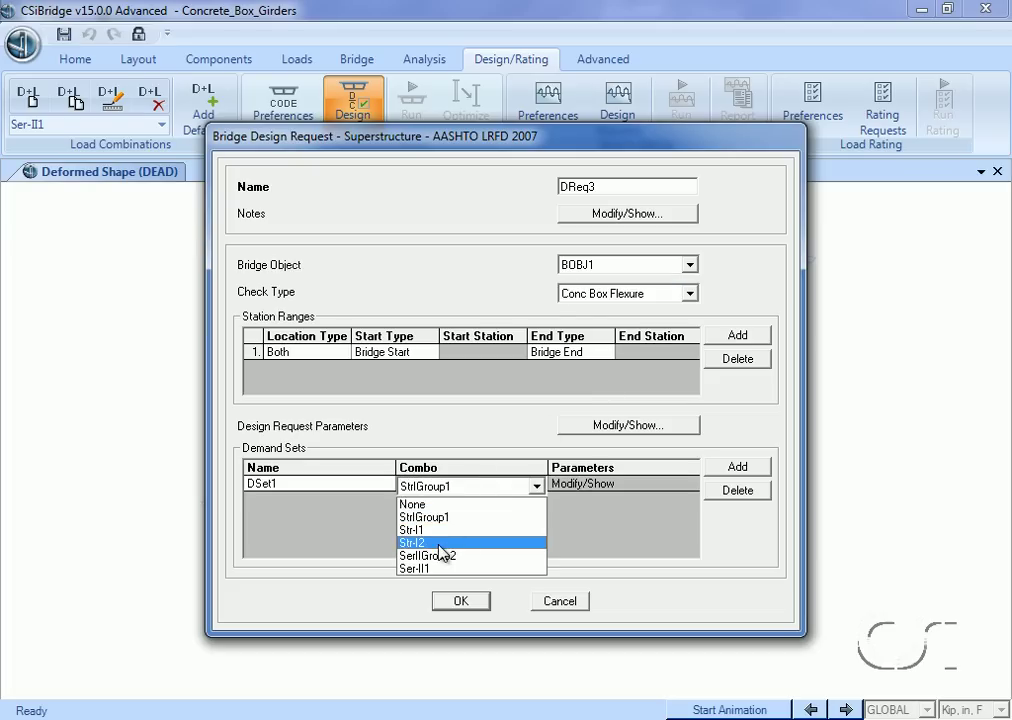
left_click(437, 518)
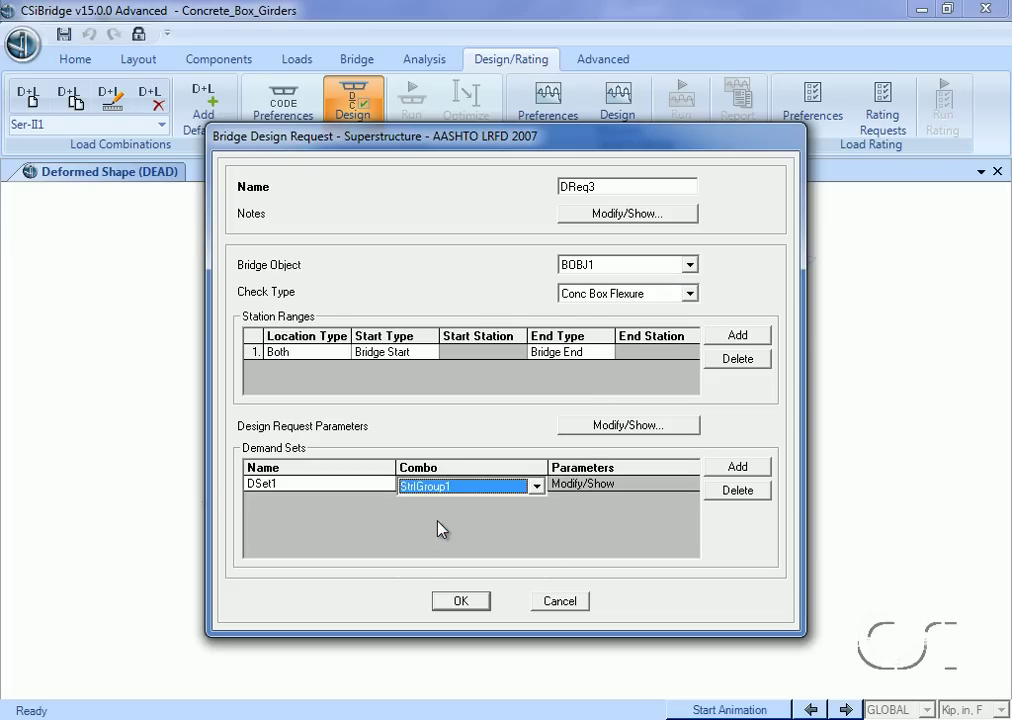
left_click(450, 603)
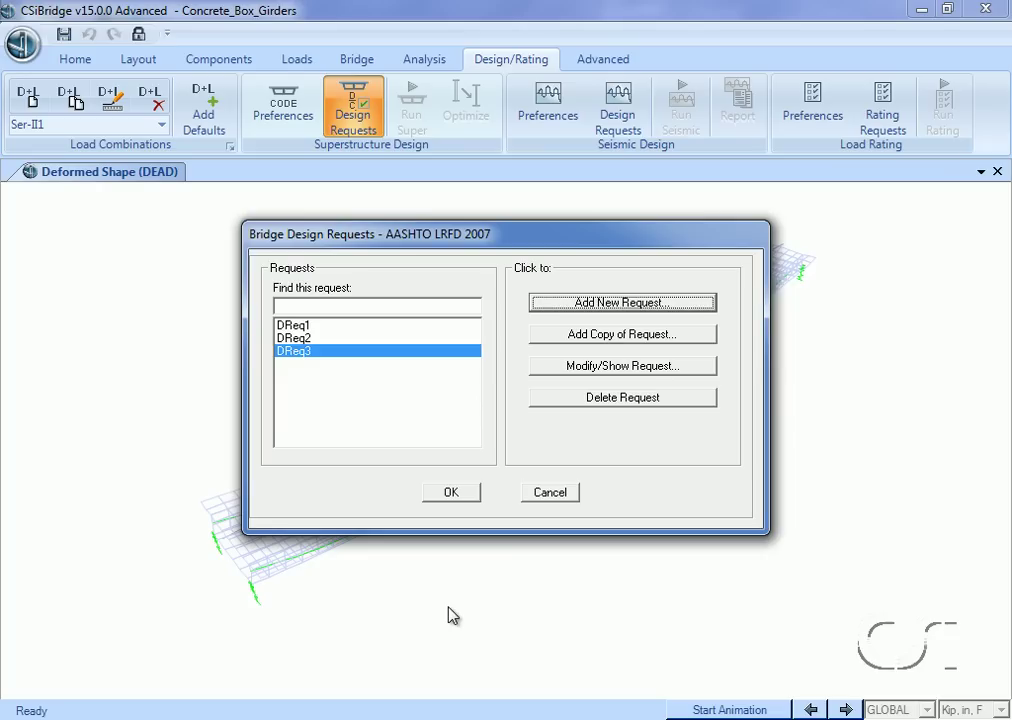
Start design request DReq4 as a Conc Box Shear check with the Str-I1 combination for demand set DSet1
left_click(612, 304)
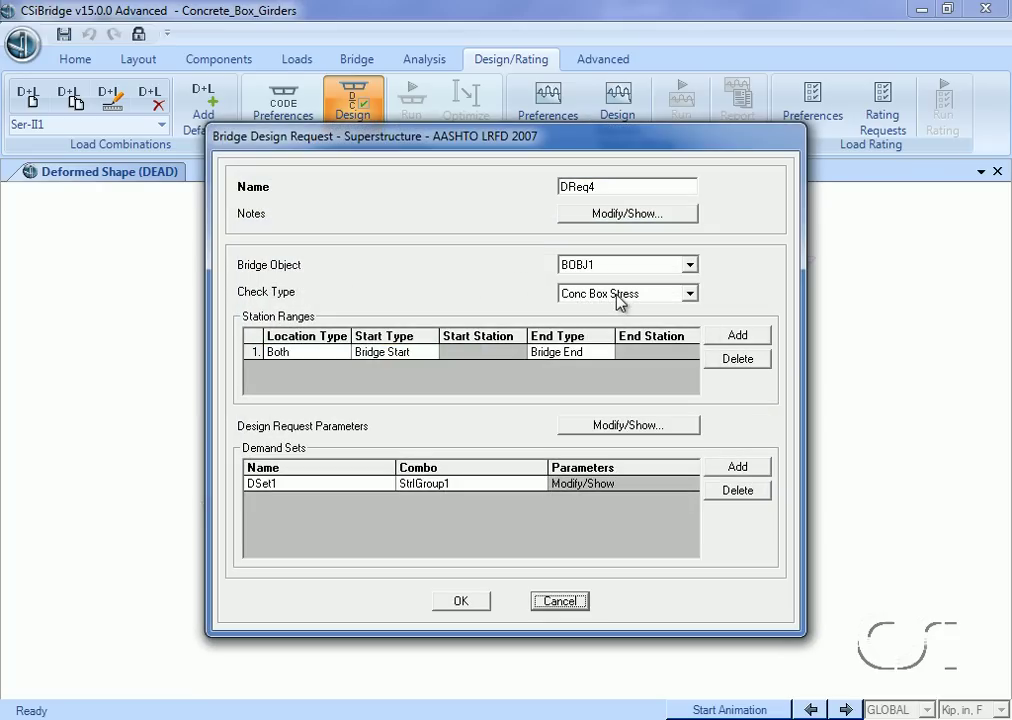
left_click(619, 297)
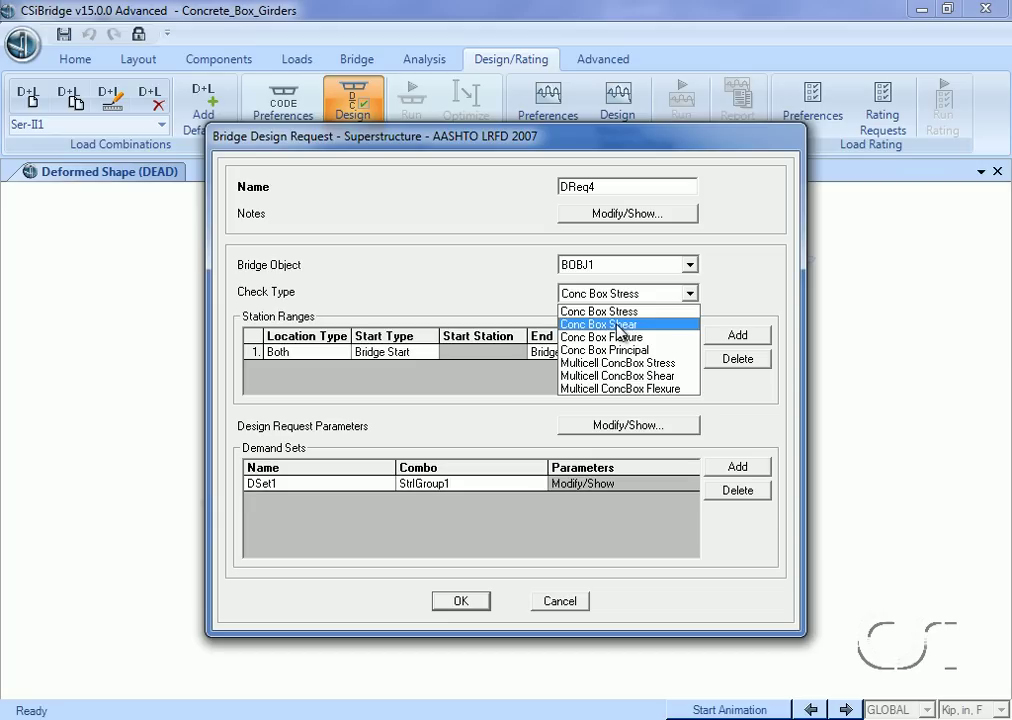
left_click(619, 325)
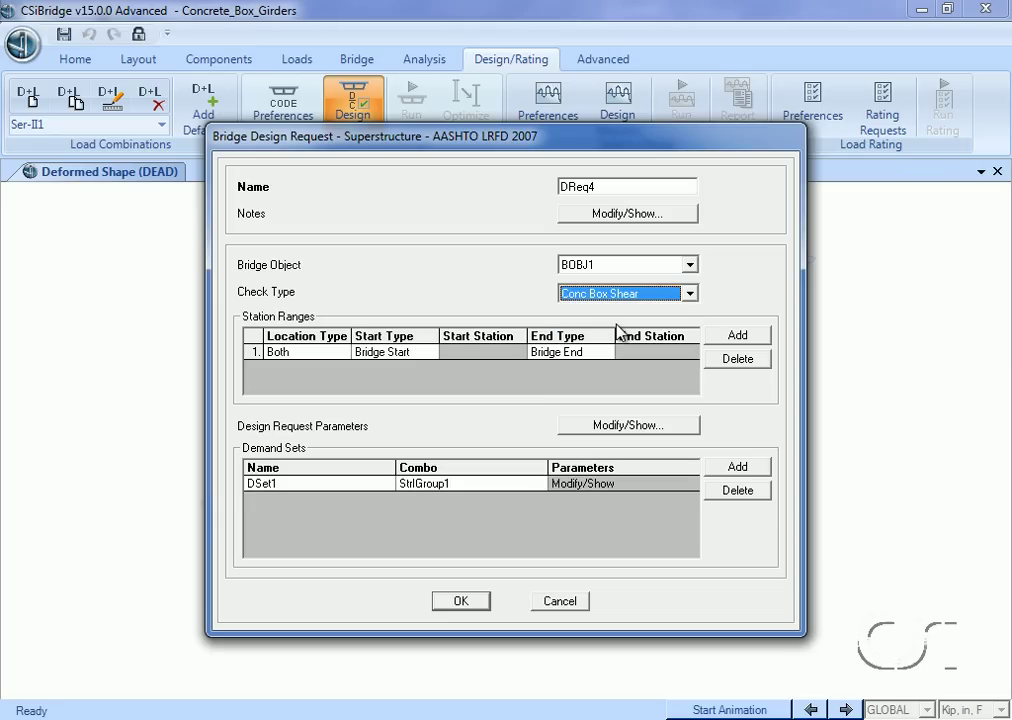
left_click(477, 486)
left_click(477, 486)
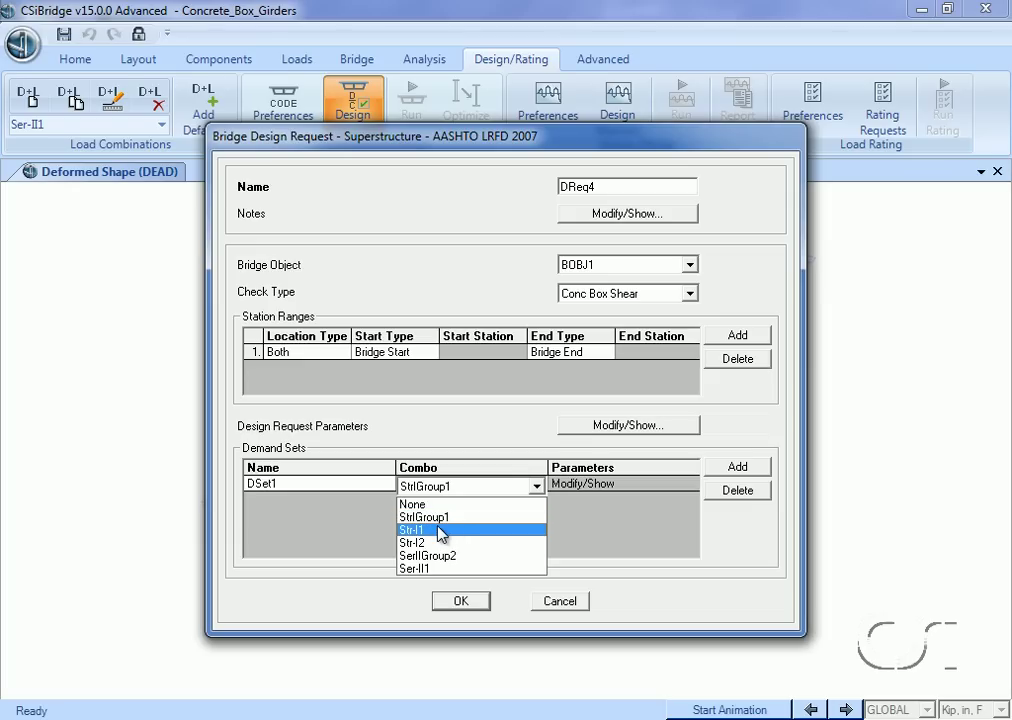
left_click(440, 530)
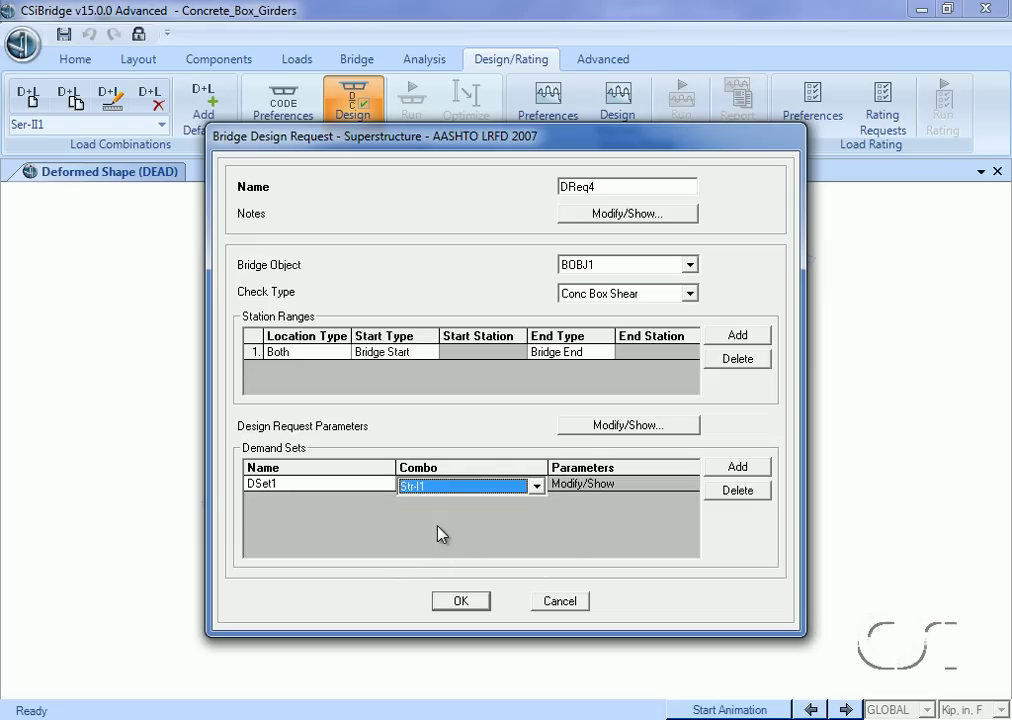
Add a second demand set with the Str-I2 combination to DReq4 and accept the request
left_click(726, 467)
left_click(493, 505)
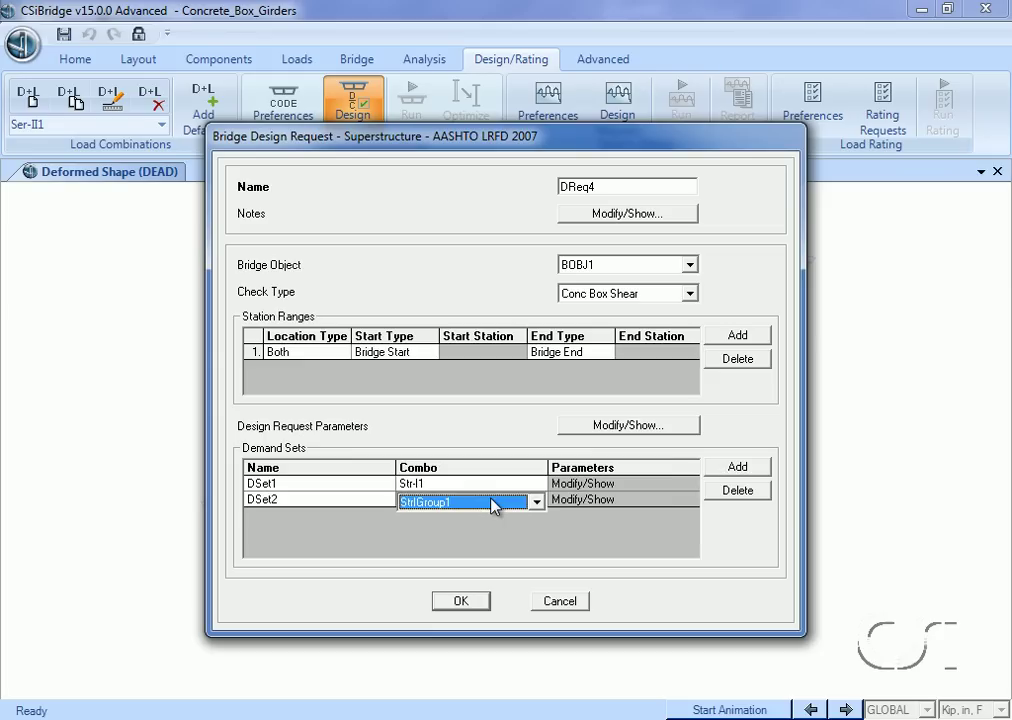
left_click(536, 502)
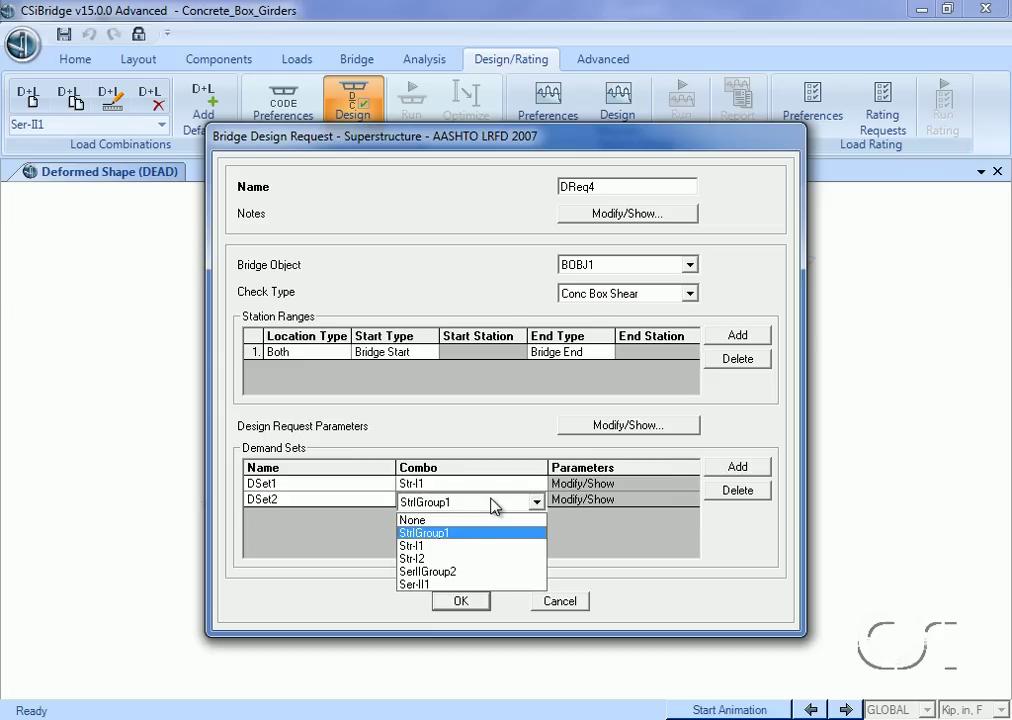
left_click(450, 560)
left_click(456, 603)
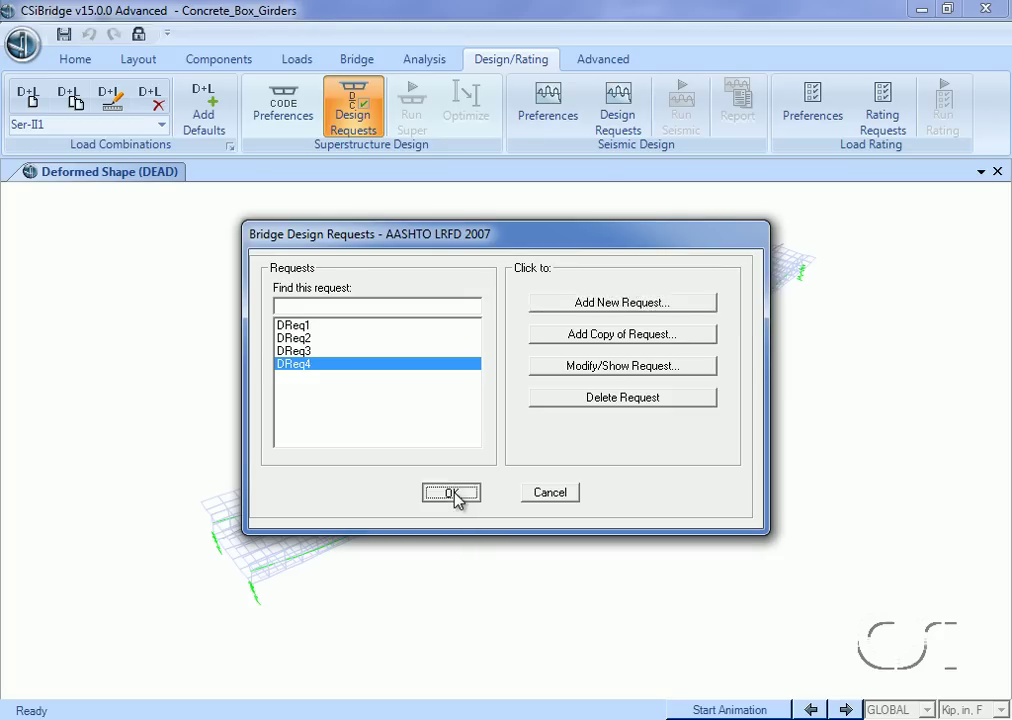
Accept the list of design requests and run the superstructure design for DReq1 through DReq4
left_click(451, 493)
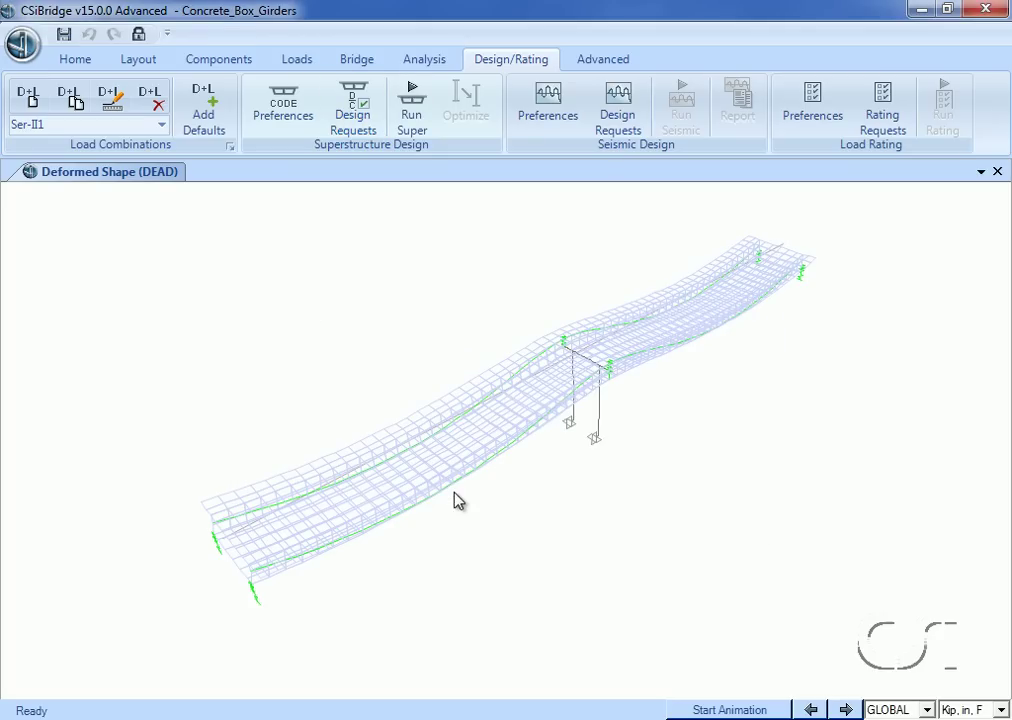
left_click(418, 120)
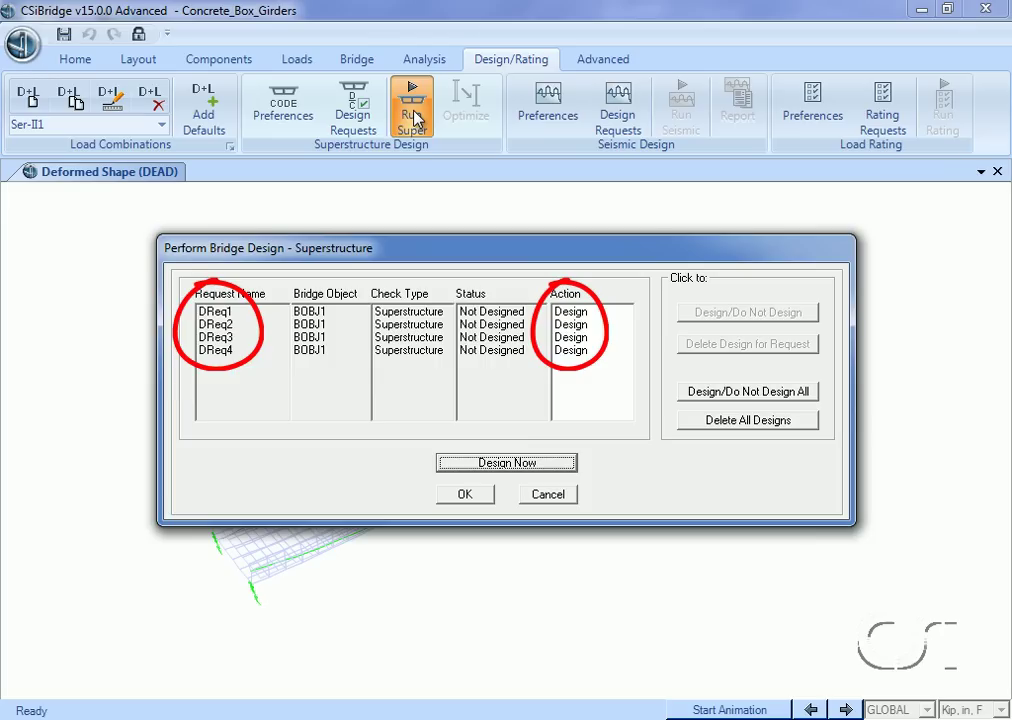
left_click(505, 463)
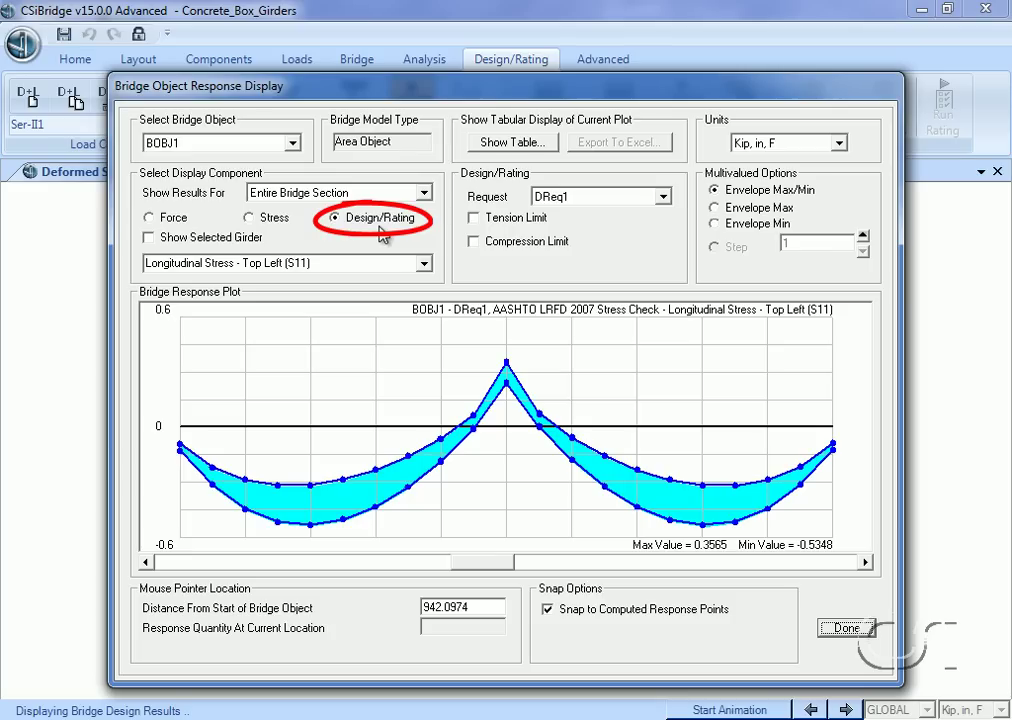
Plot the DReq1 longitudinal stress with tension and compression limits, first at the top left and then at the bottom left
left_click(661, 198)
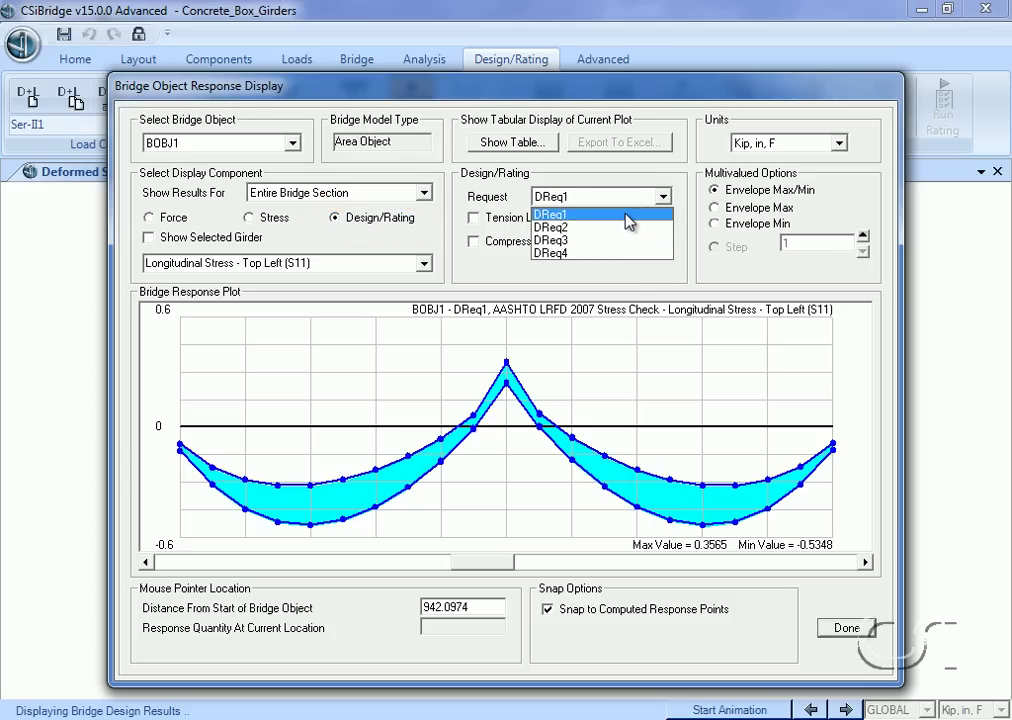
left_click(628, 216)
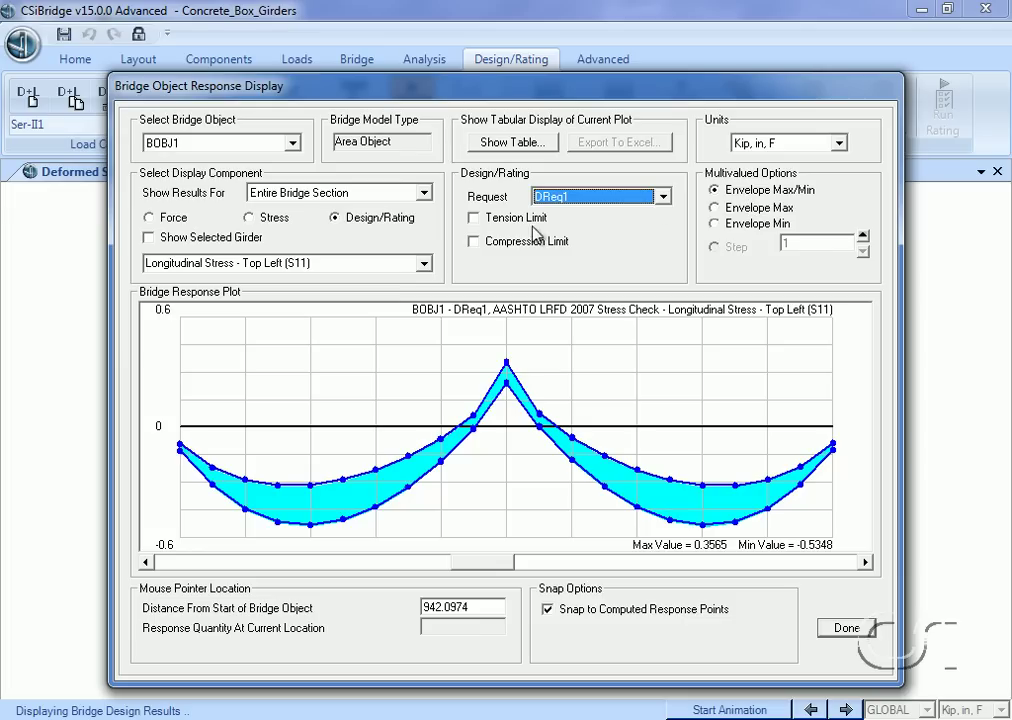
left_click(476, 219)
left_click(474, 243)
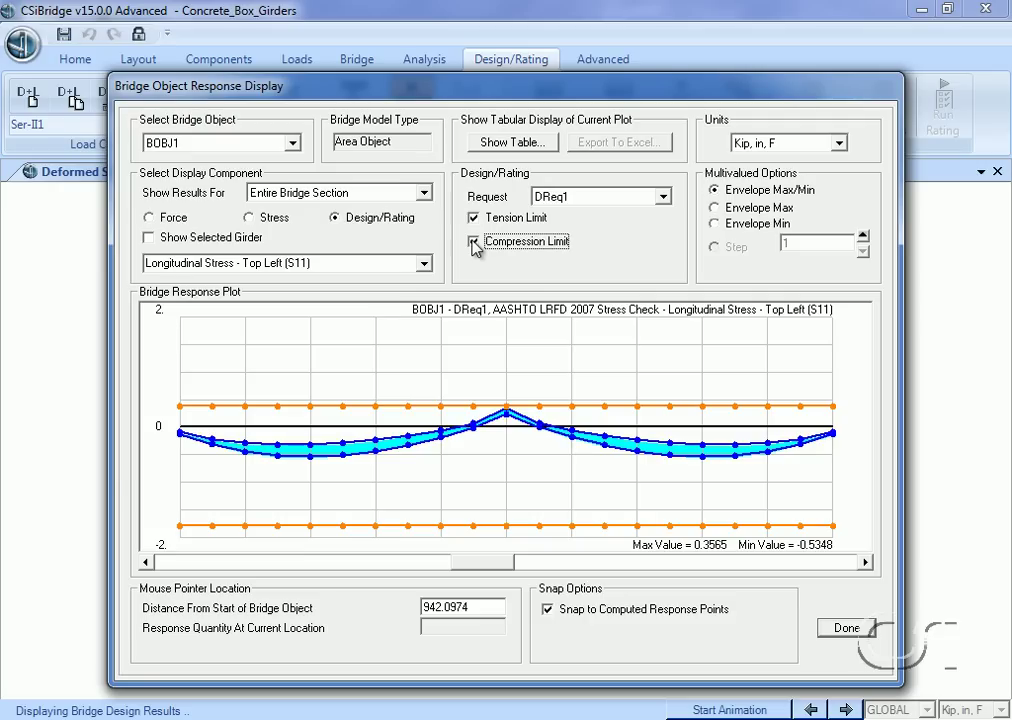
left_click(423, 264)
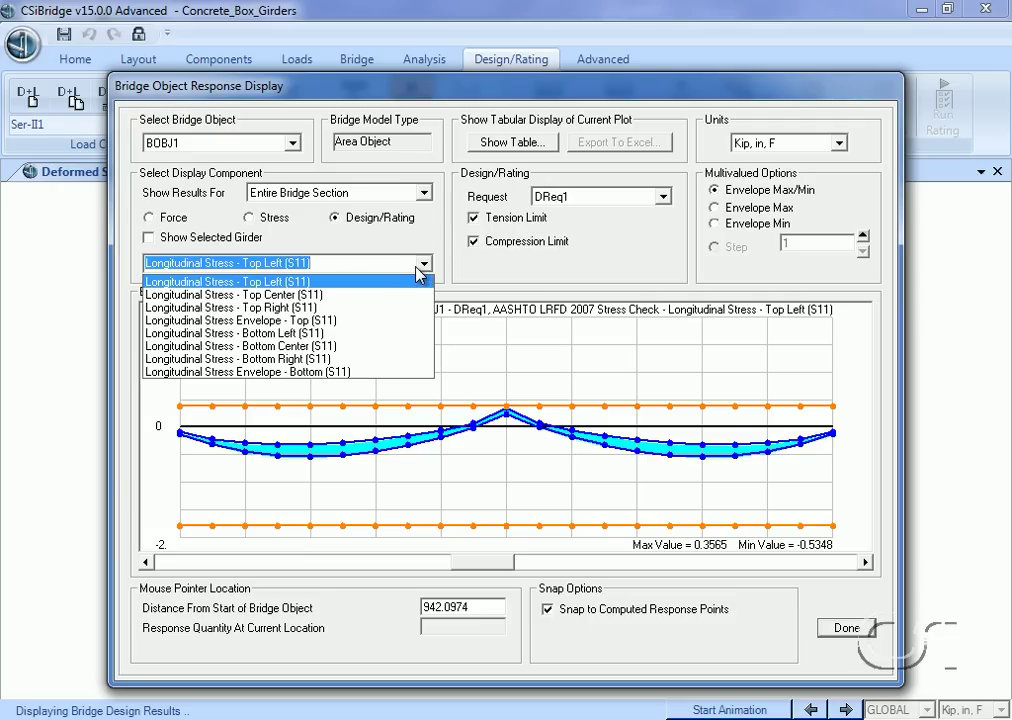
left_click(307, 334)
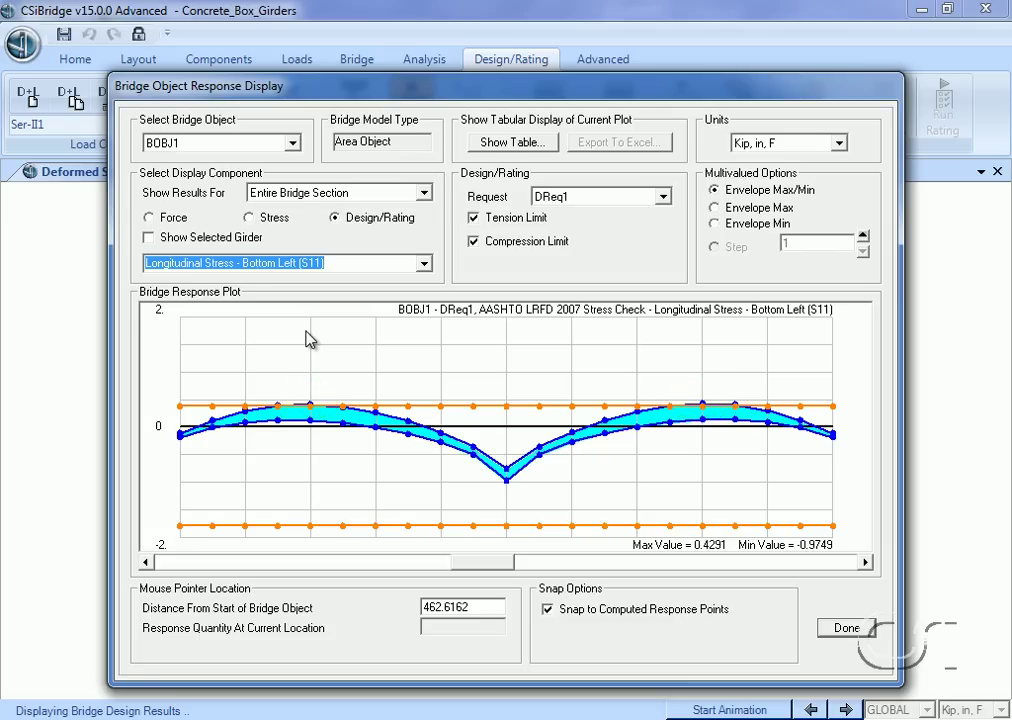
View the DReq2 principal stress plot for the left exterior web, then close the response display
left_click(589, 197)
left_click(577, 228)
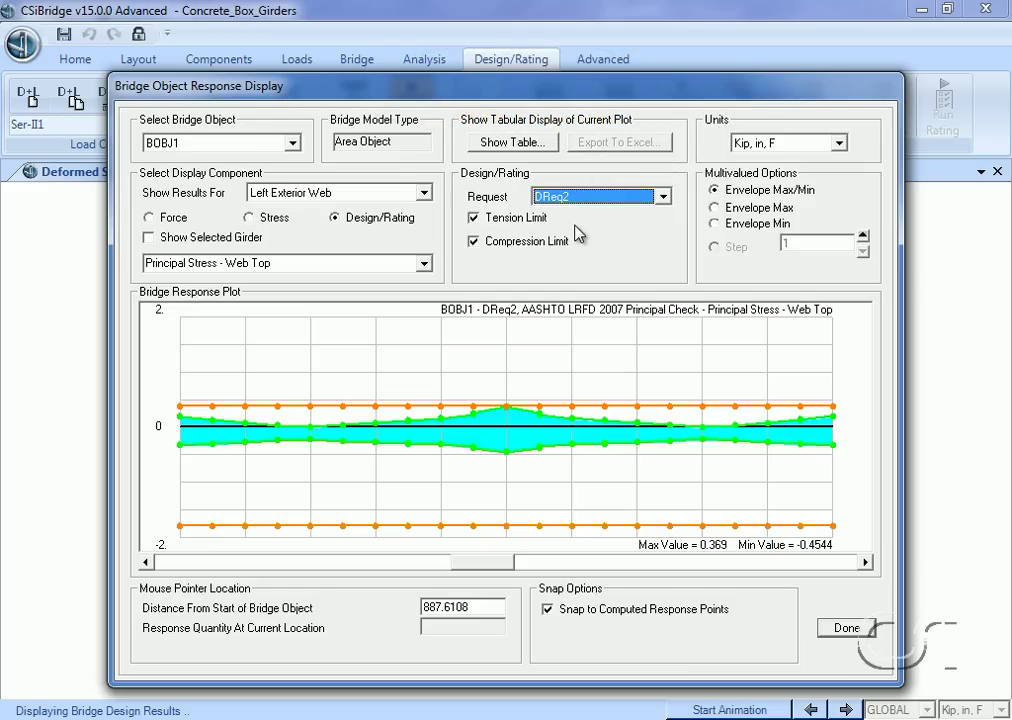
left_click(847, 628)
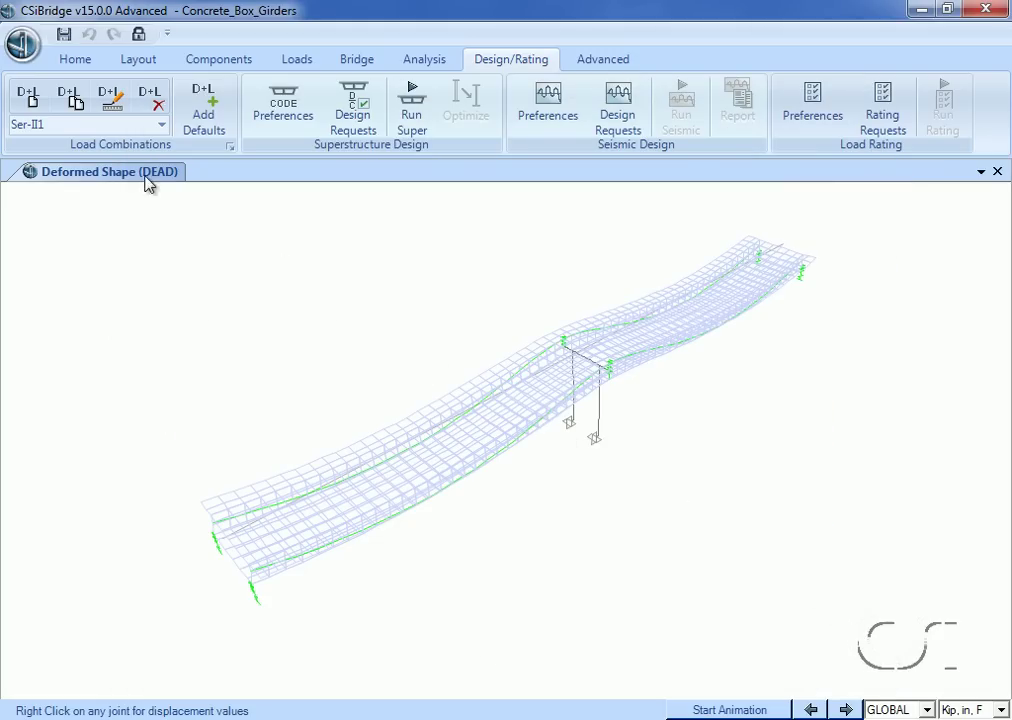
Reopen the bridge object response display and plot the DReq3 design moment (M3) with its positive and negative resistance
left_click(74, 60)
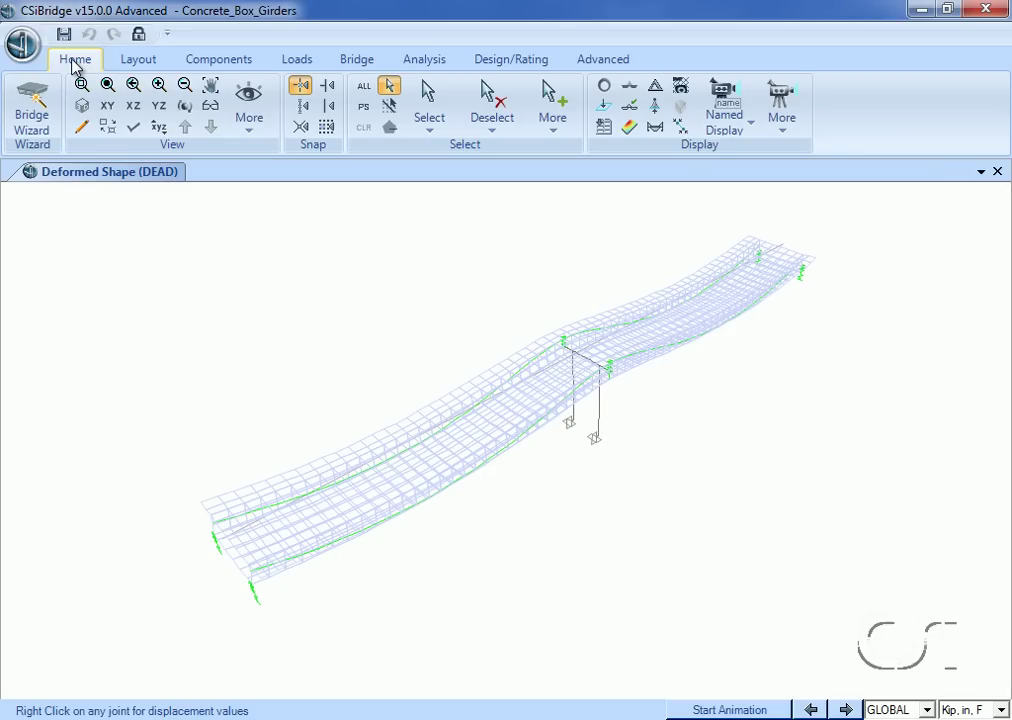
left_click(630, 88)
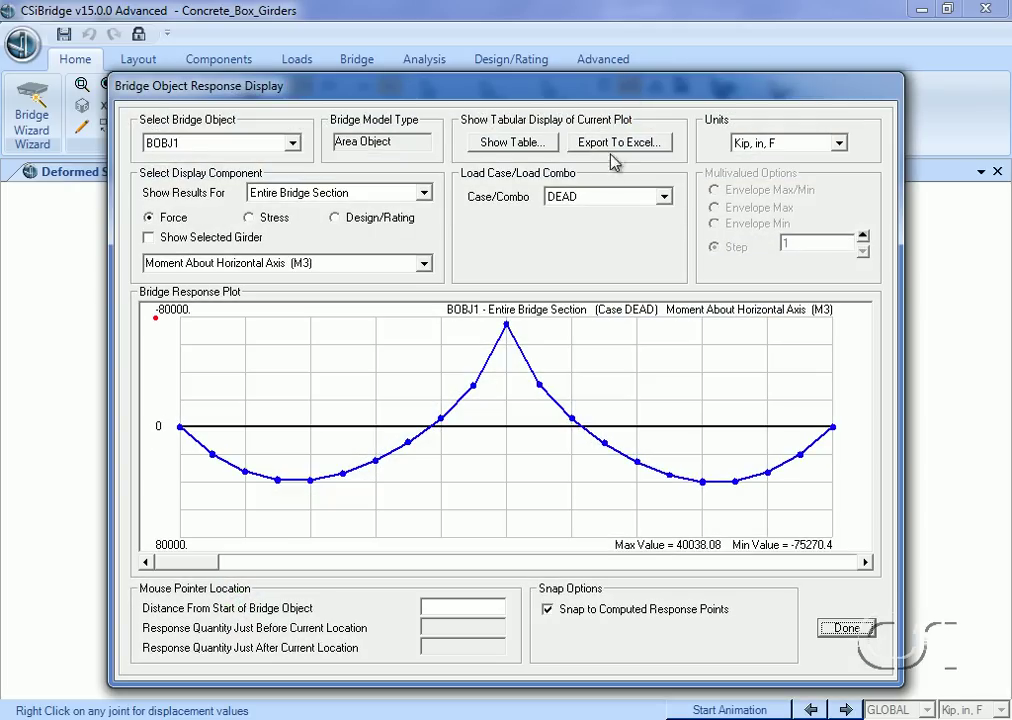
left_click(404, 221)
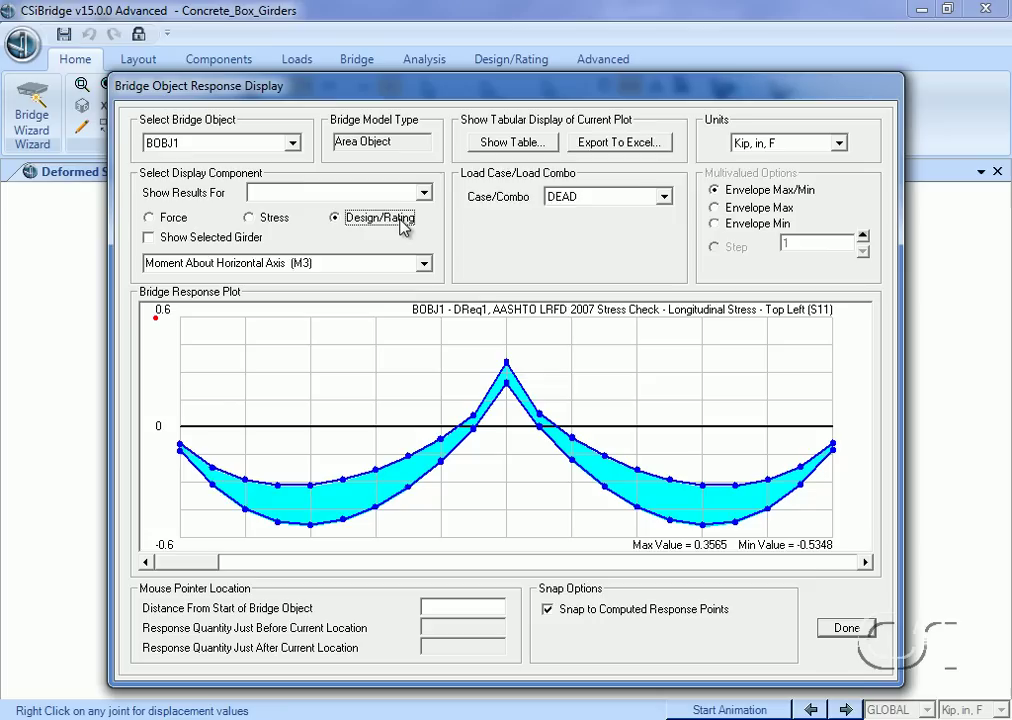
left_click(594, 204)
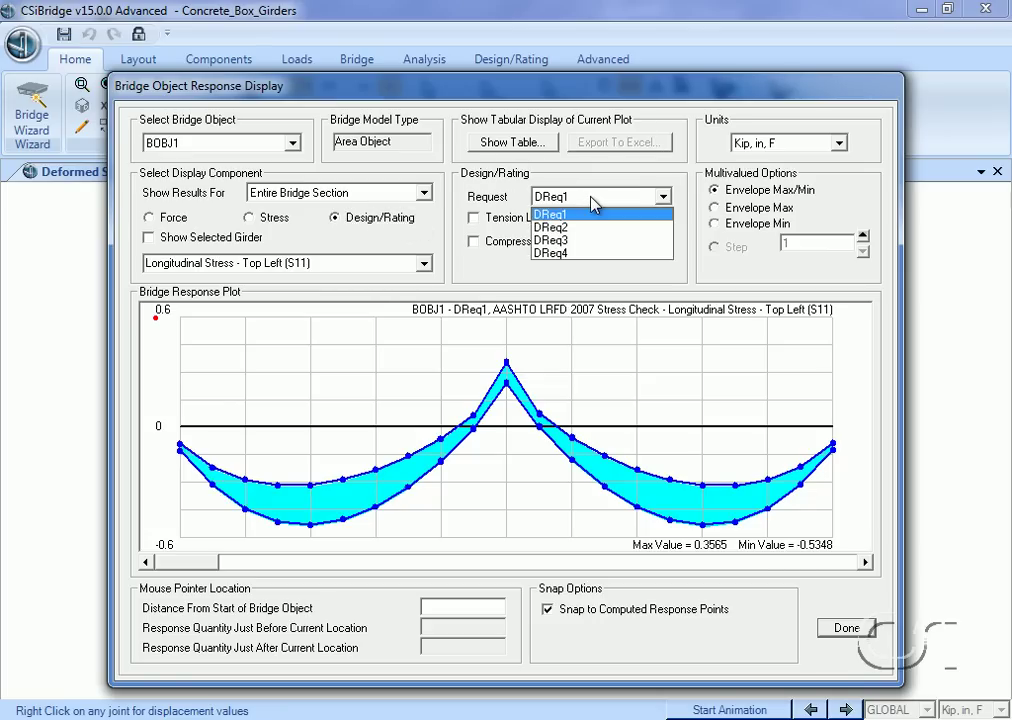
left_click(541, 241)
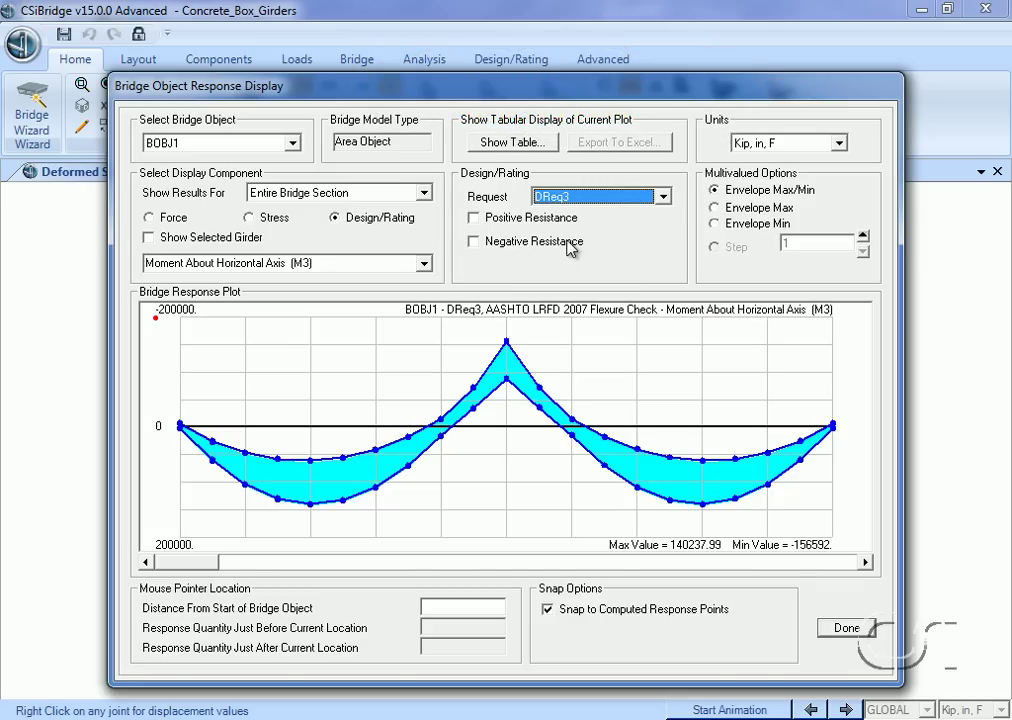
left_click(474, 218)
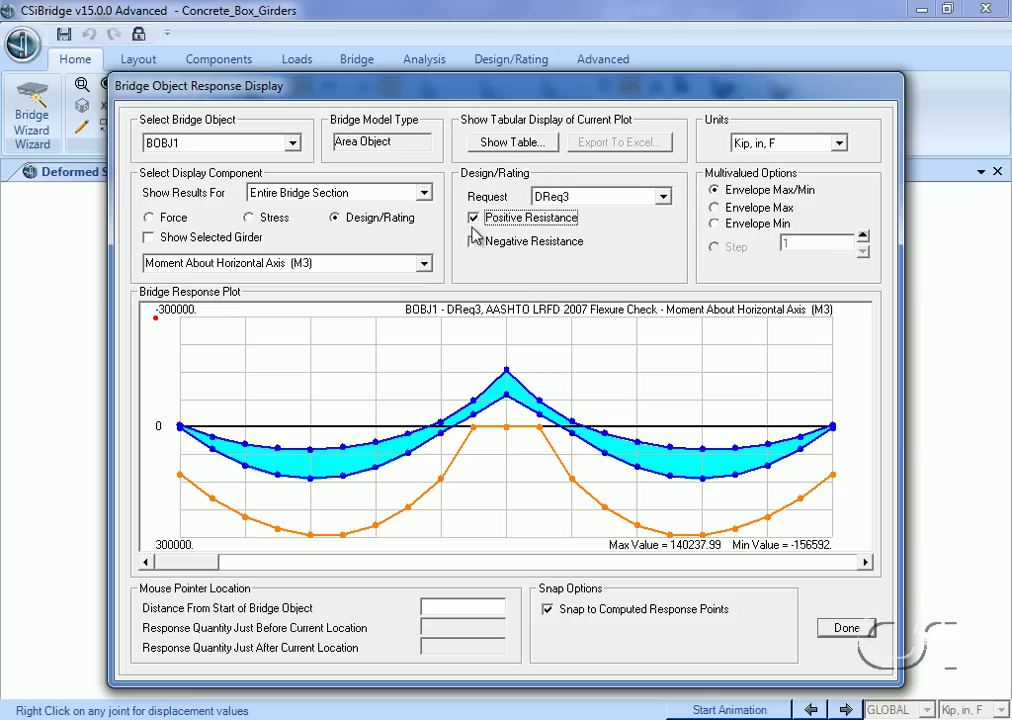
left_click(474, 242)
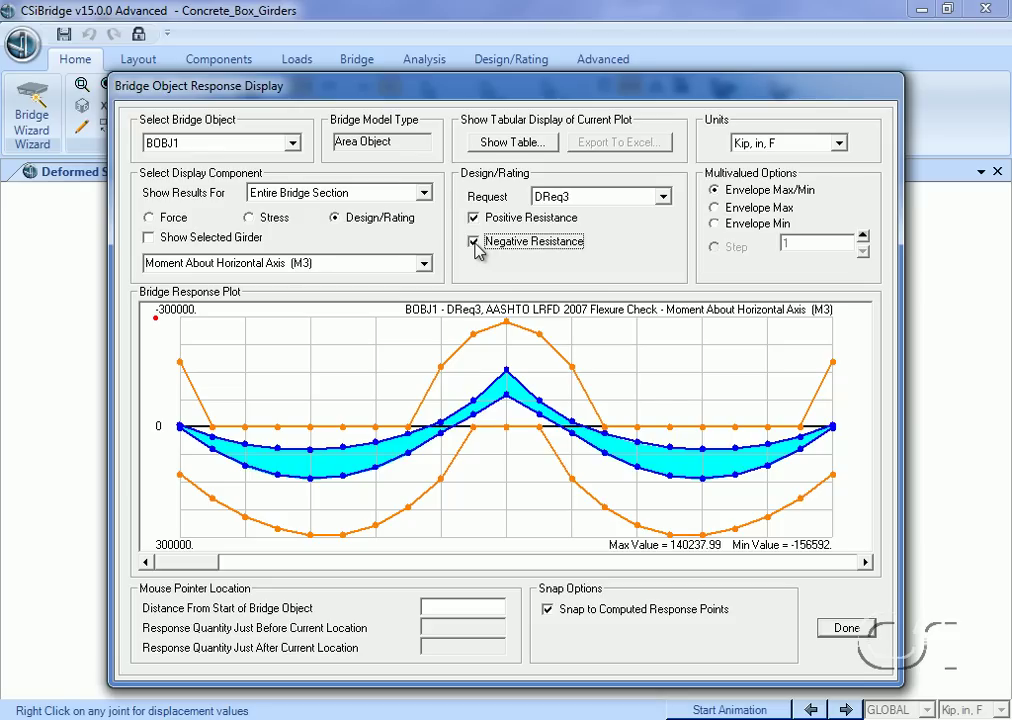
Plot the DReq4 shear check results, first the controlling demand/capacity ratio and then Shear Rebar Area/Length
left_click(605, 204)
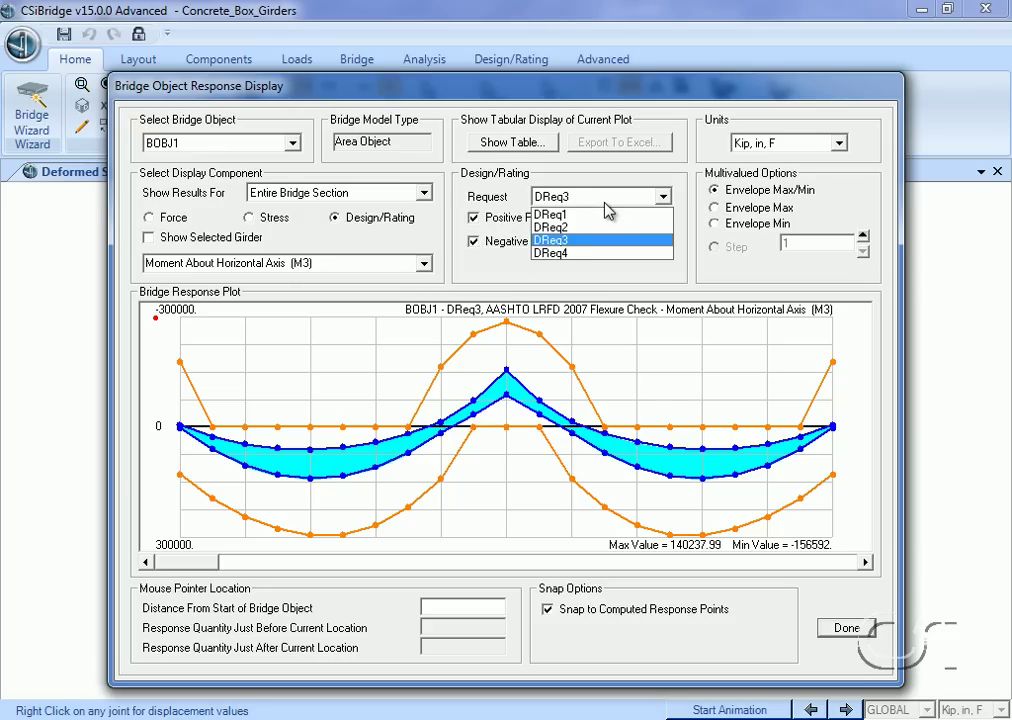
left_click(585, 254)
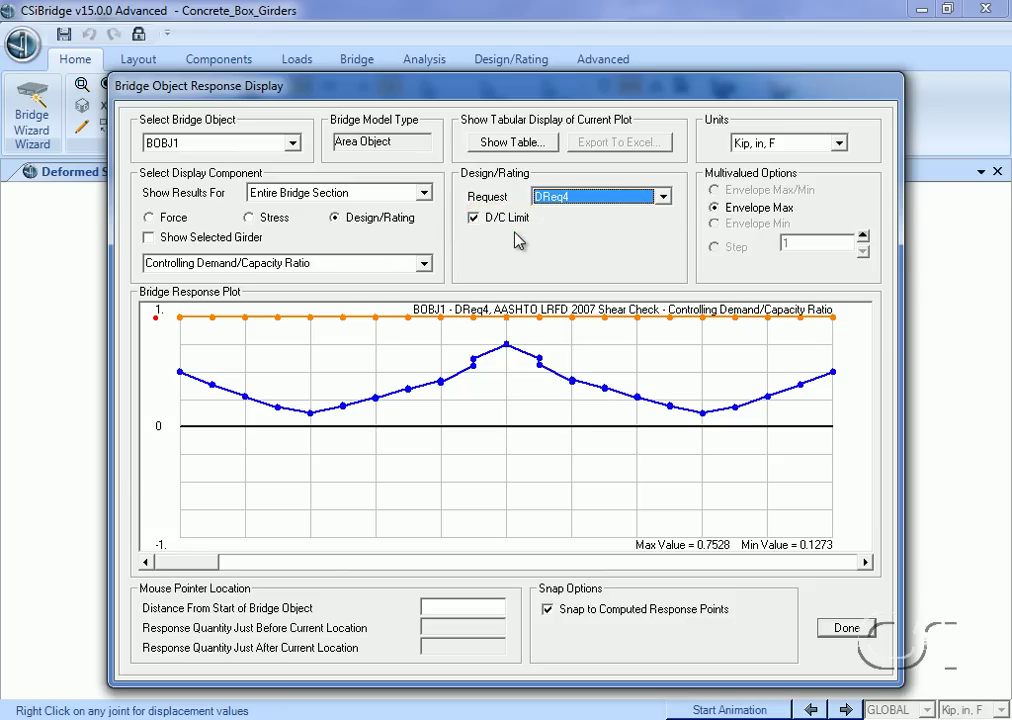
left_click(426, 262)
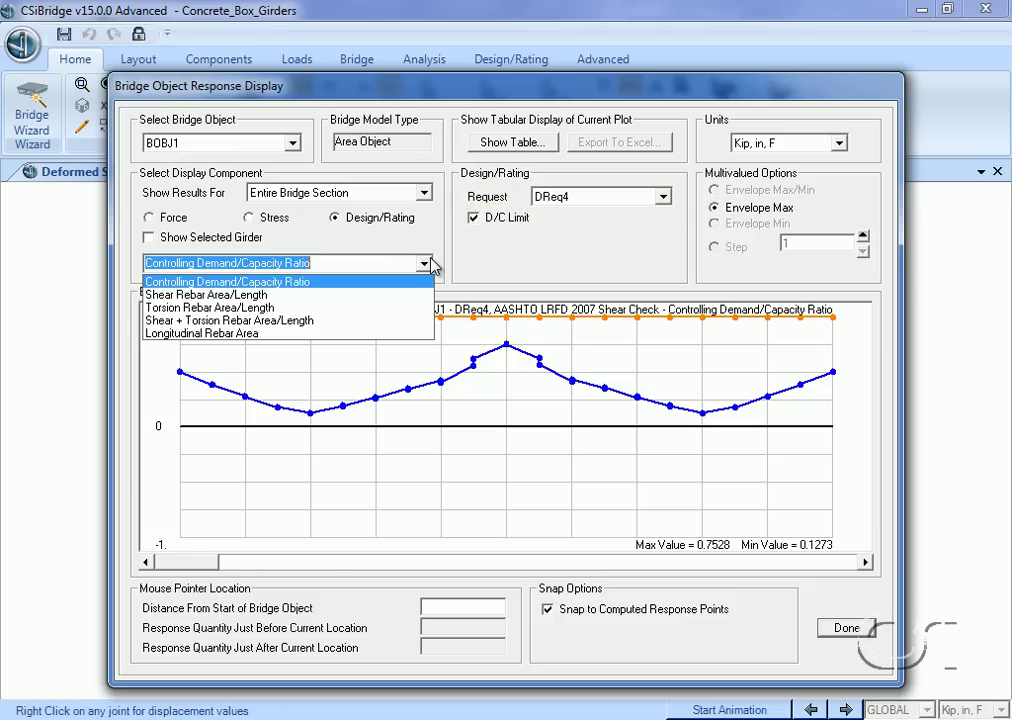
left_click(298, 295)
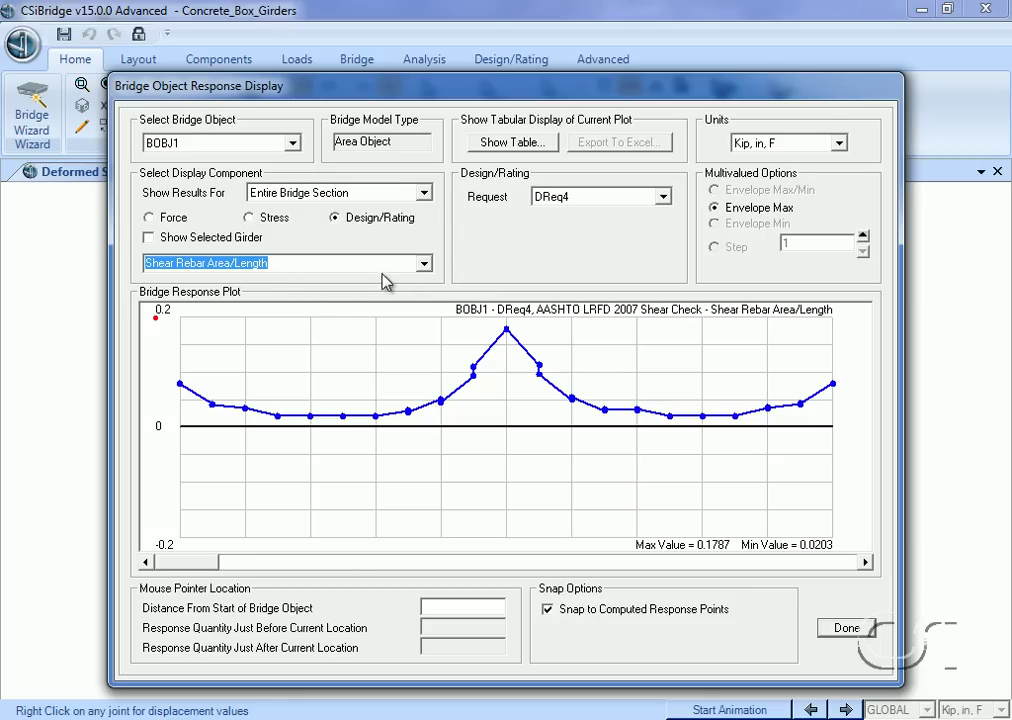
Plot the DReq4 Torsion Rebar Area/Length, then Shear + Torsion Rebar Area/Length, and restrict the latter to the Left Exterior Web
left_click(423, 264)
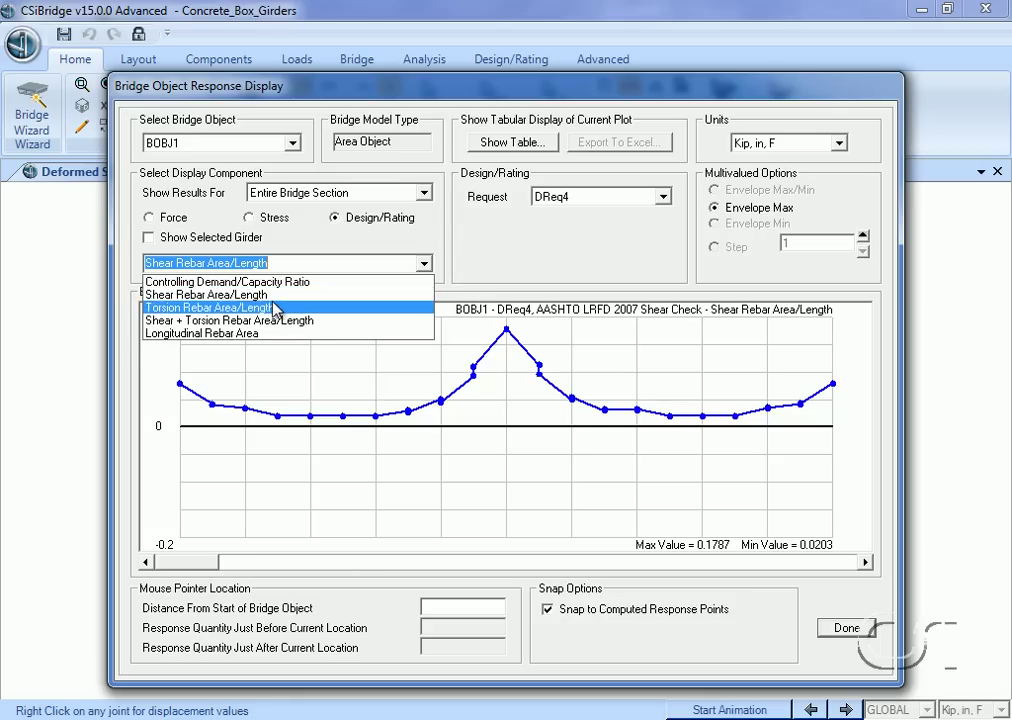
left_click(262, 308)
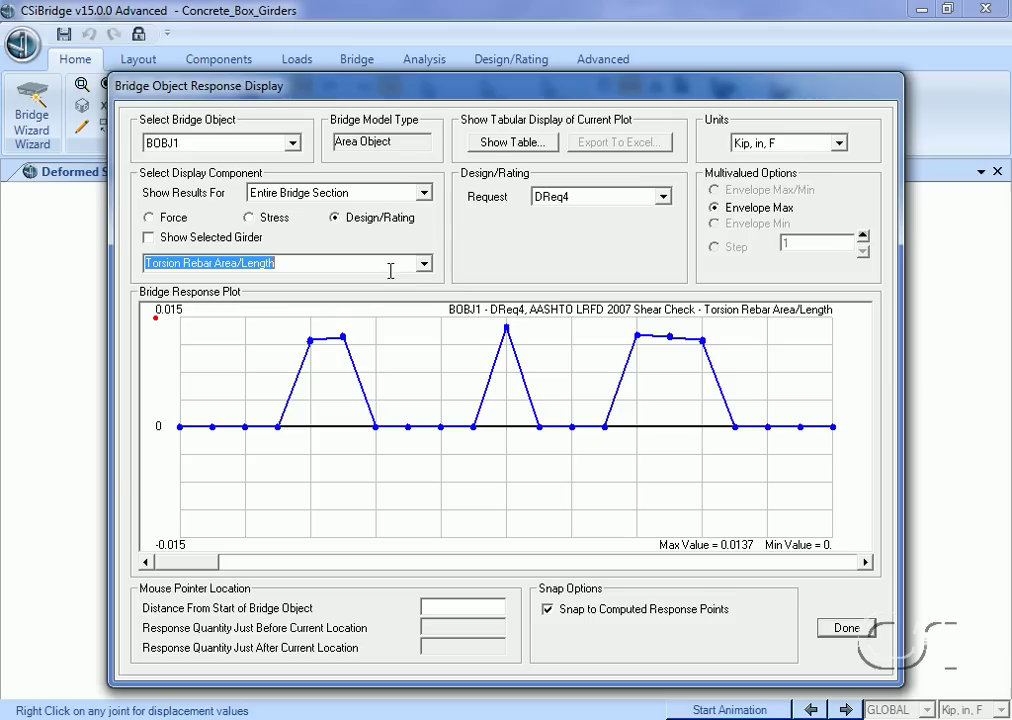
left_click(424, 264)
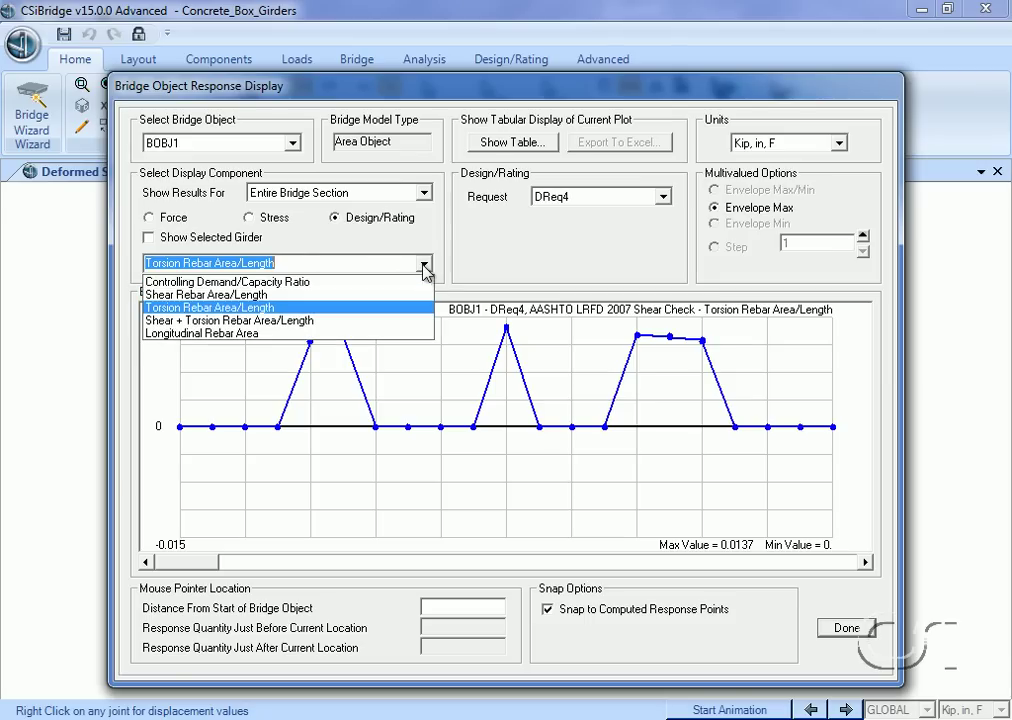
left_click(332, 320)
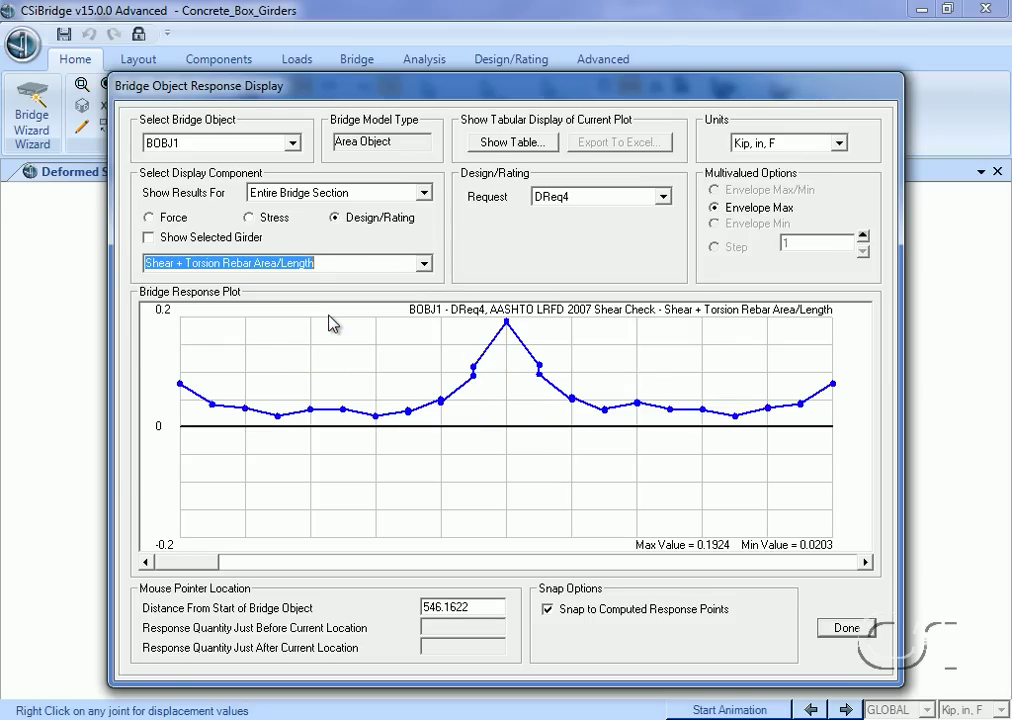
left_click(345, 193)
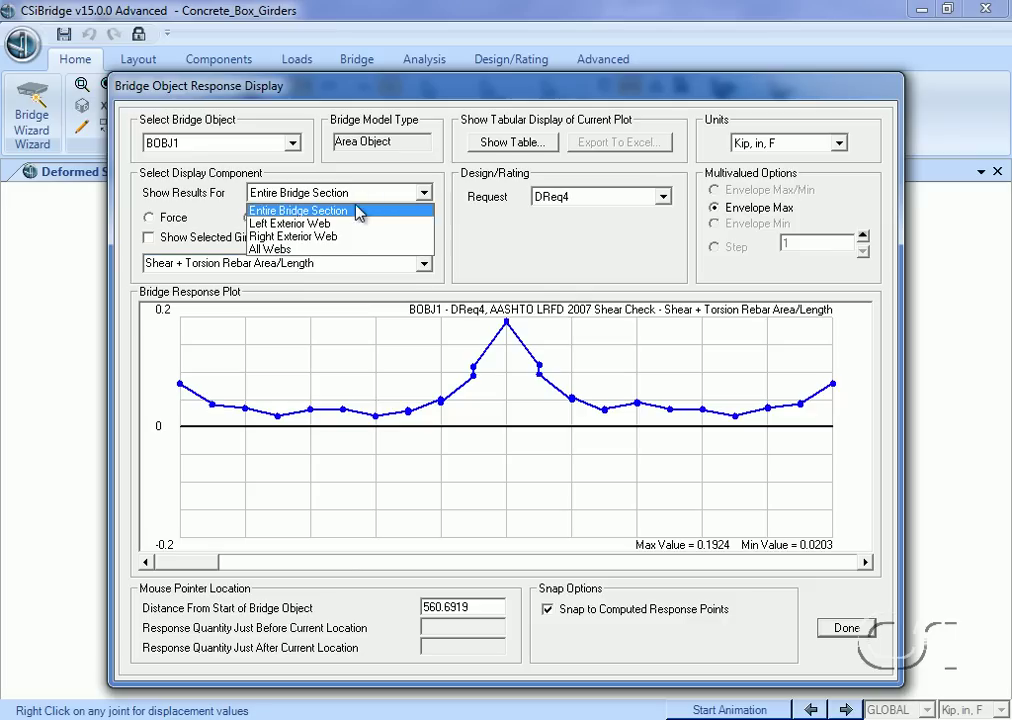
left_click(345, 225)
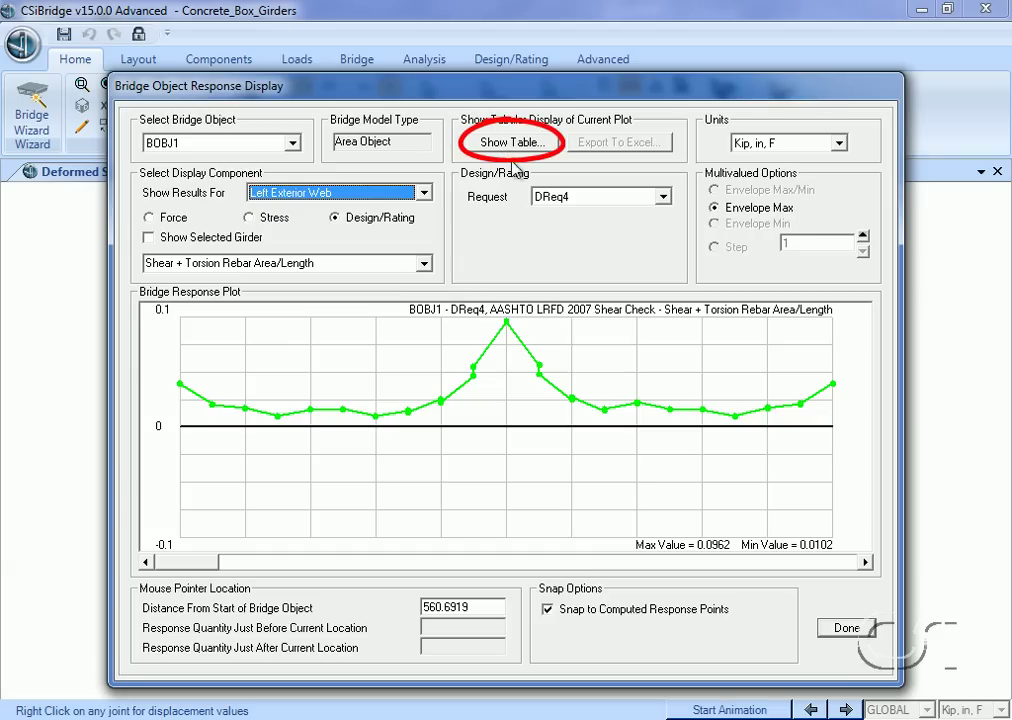
Display the DReq1 result tables, view Bridge Super Design 03 - AASHTOLRFD07 - CBoxStress, and close the table window
left_click(570, 198)
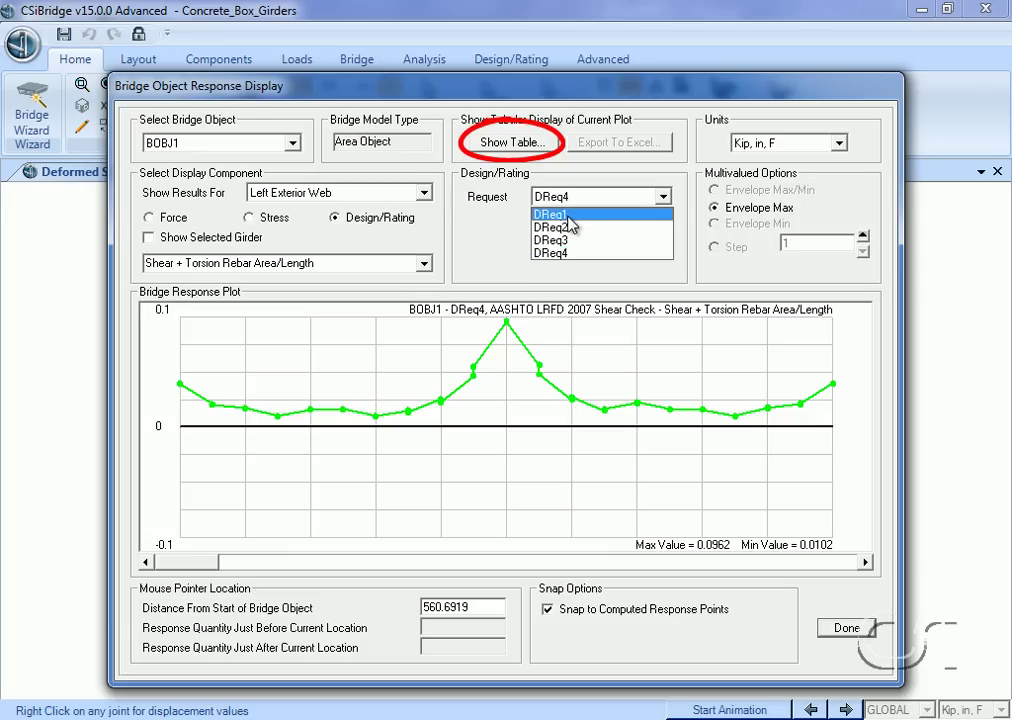
left_click(570, 214)
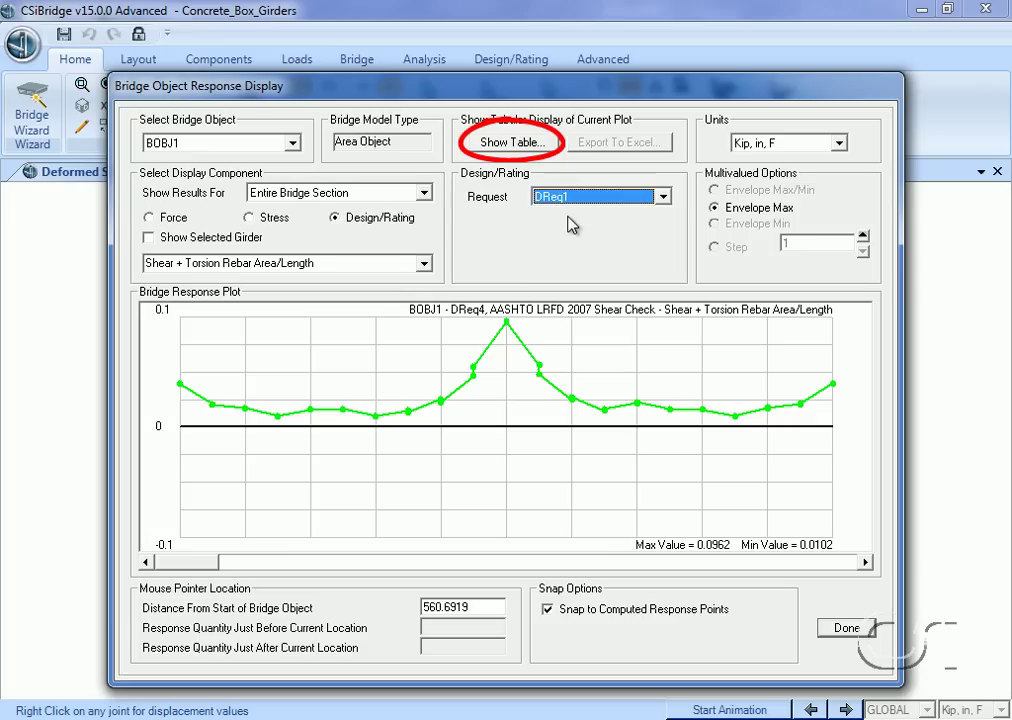
left_click(516, 142)
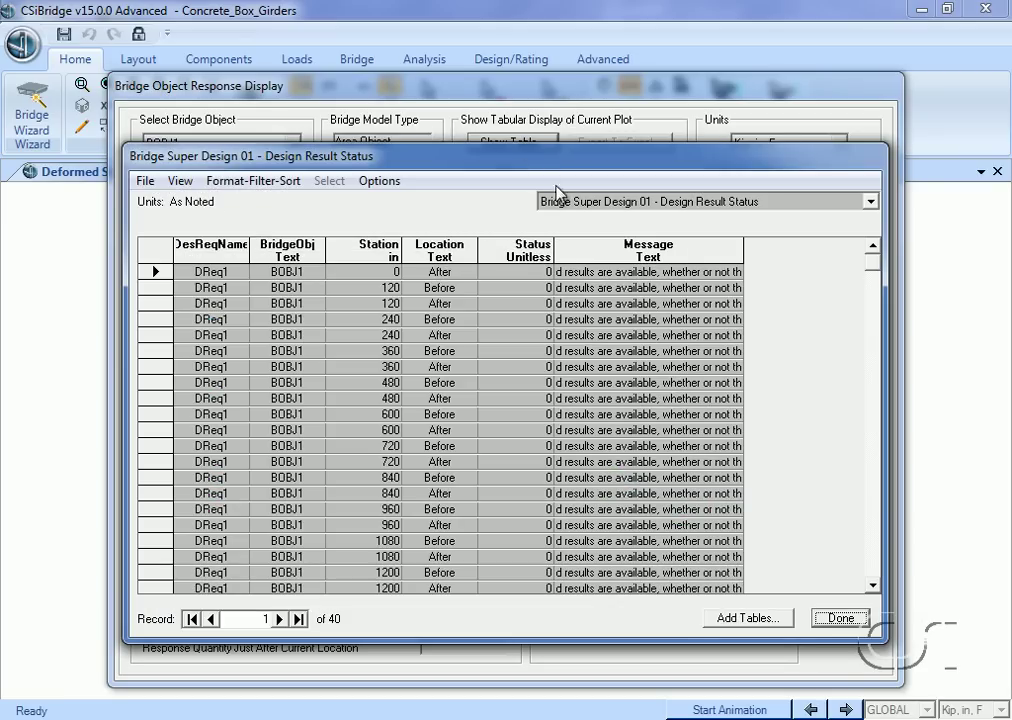
left_click(565, 201)
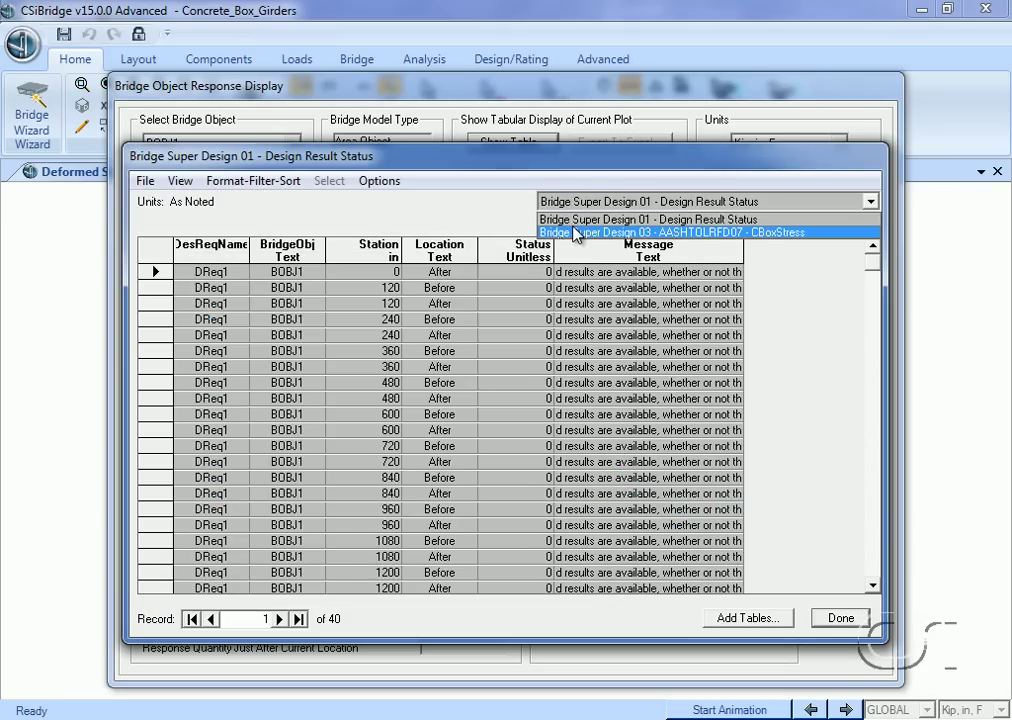
left_click(575, 233)
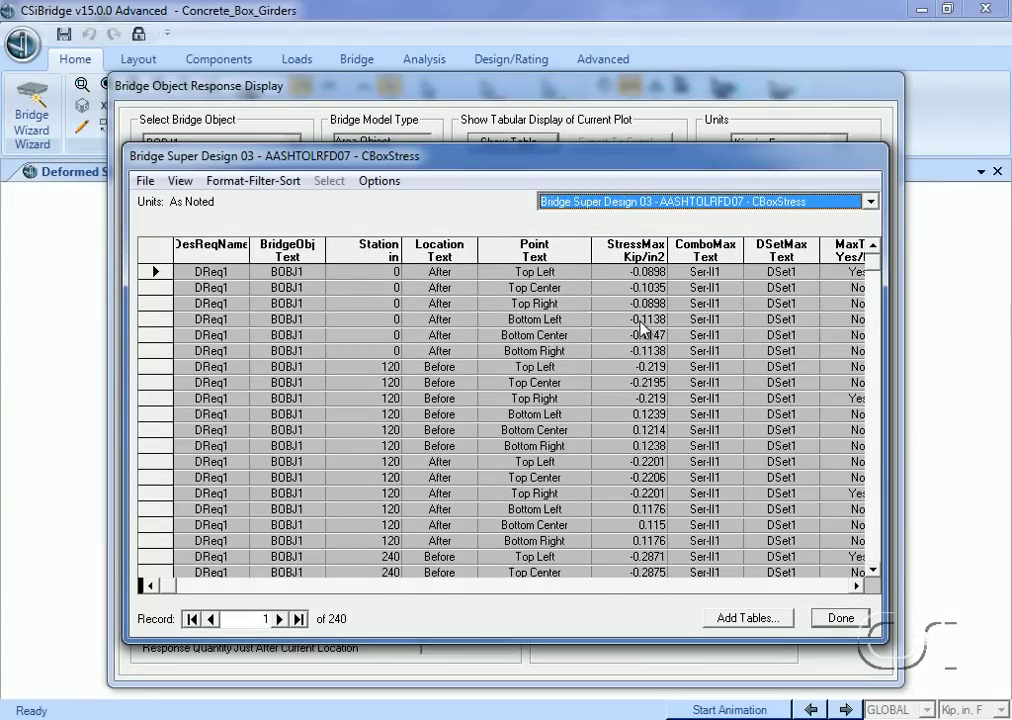
left_click(842, 618)
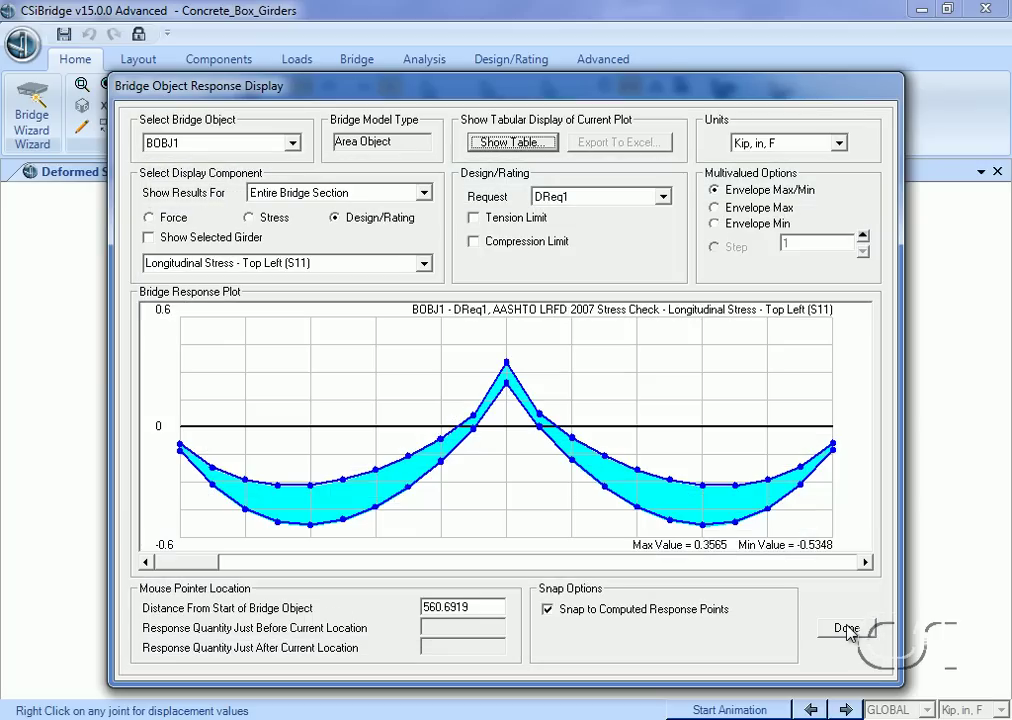